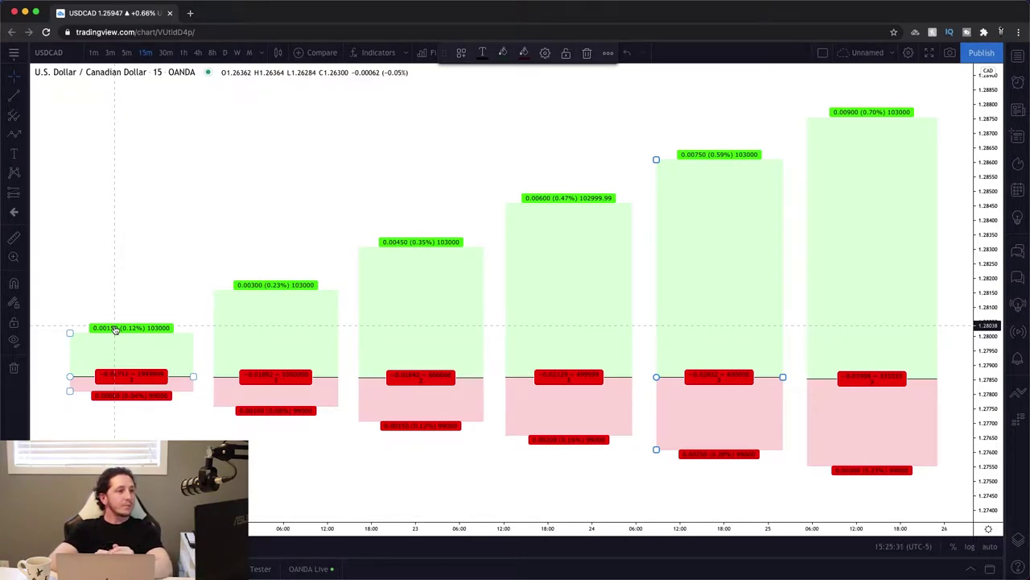
click(459, 261)
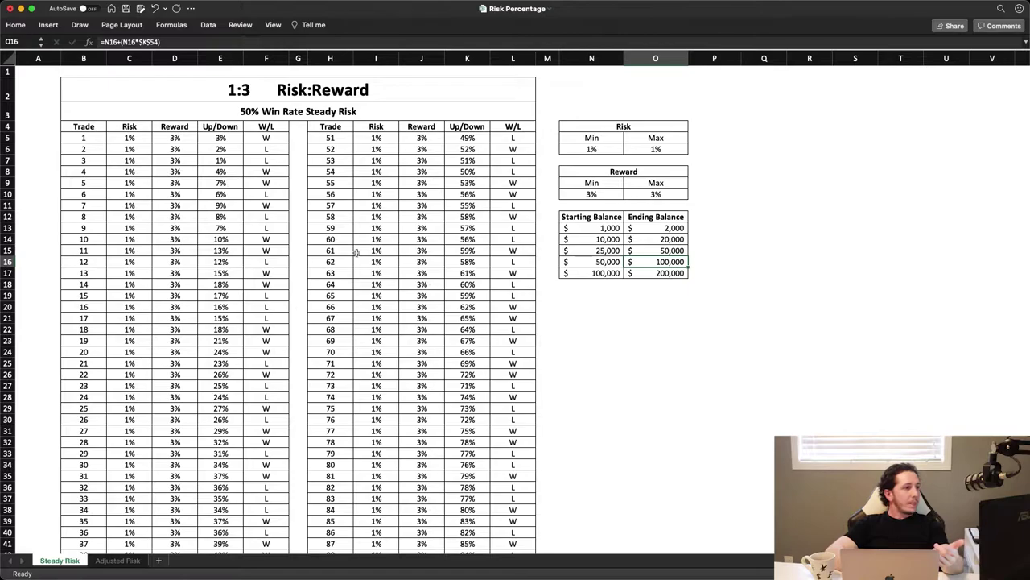
Examine the cumulative result through trade 100, the risk and reward limits, and the account balances on the Steady Risk sheet.
scroll(478, 463, down, 5)
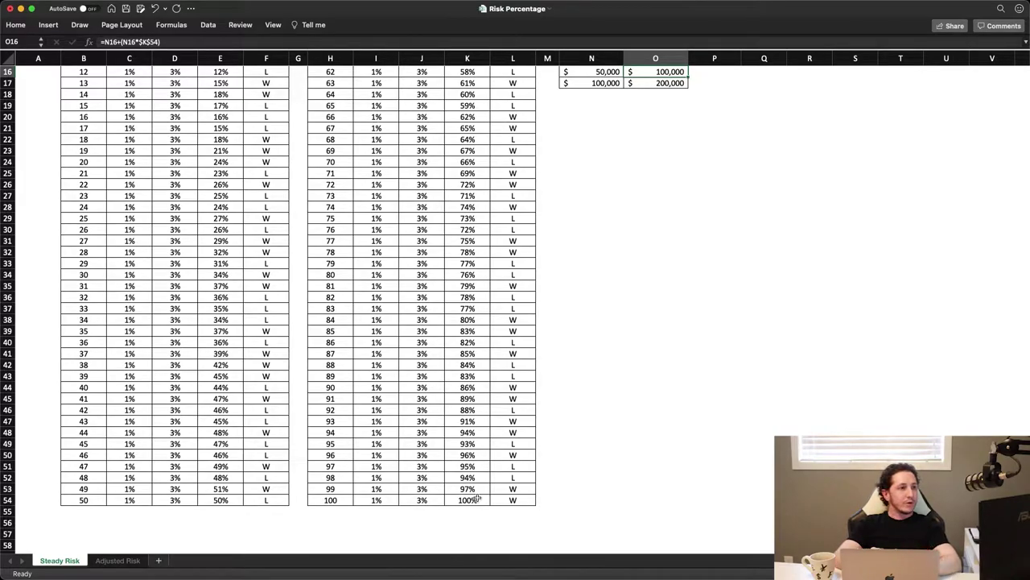
scroll(656, 276, up, 5)
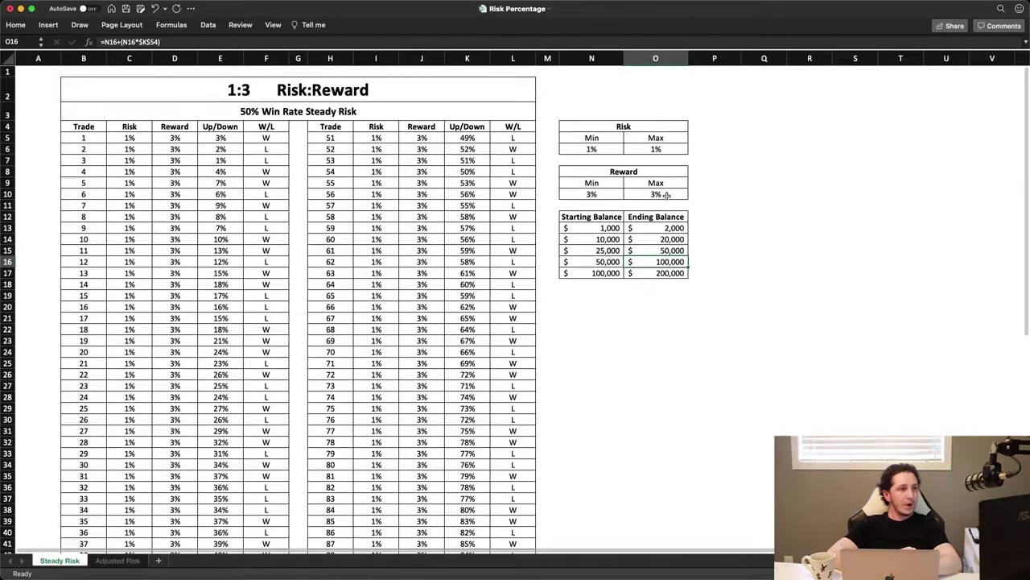
click(666, 195)
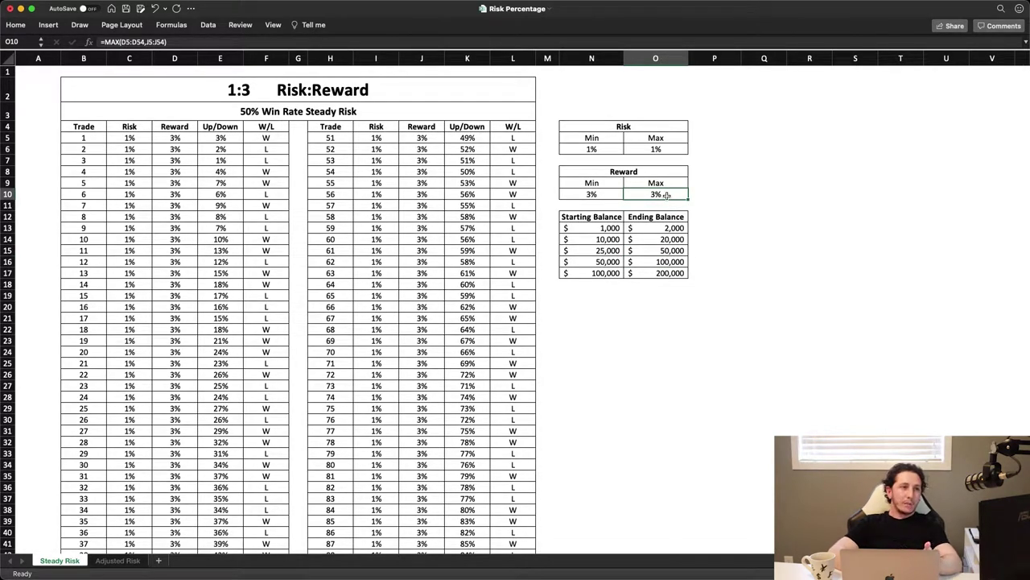
click(607, 194)
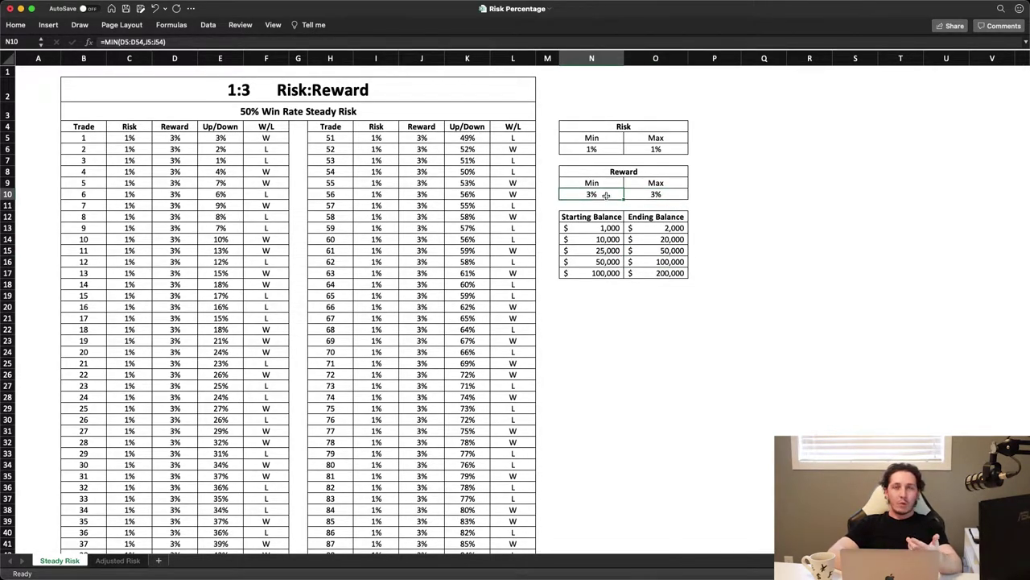
click(656, 149)
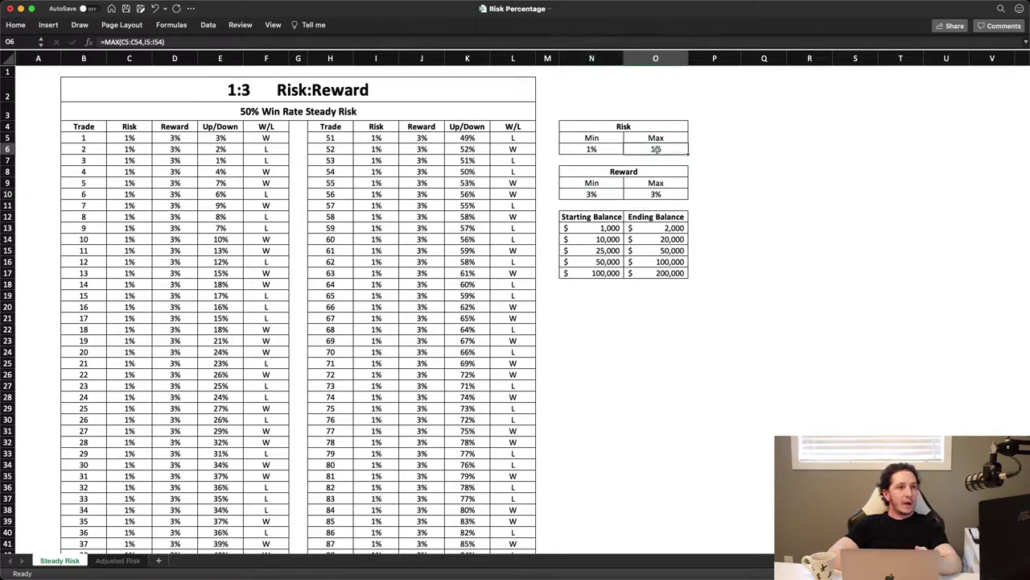
click(603, 149)
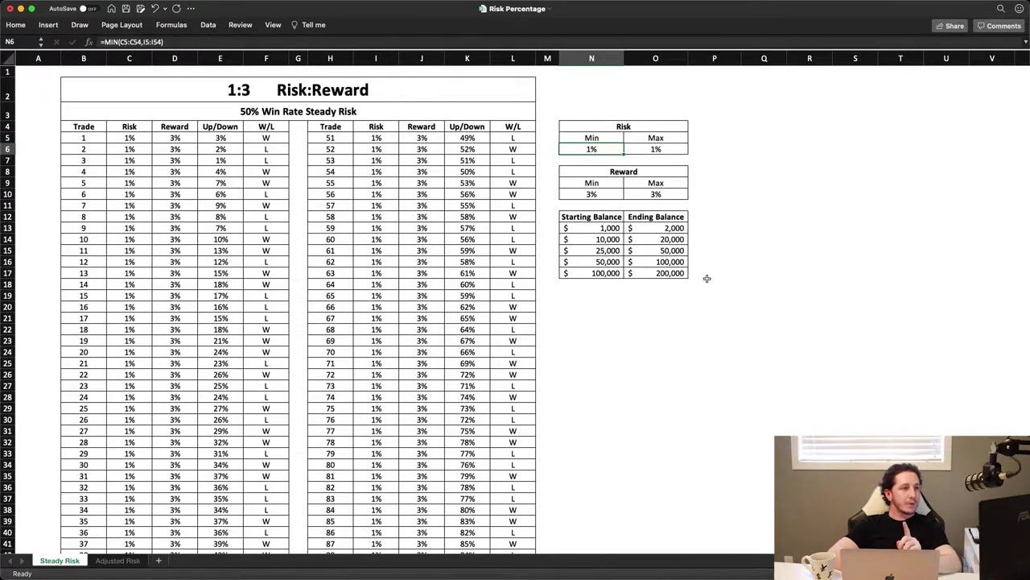
click(611, 229)
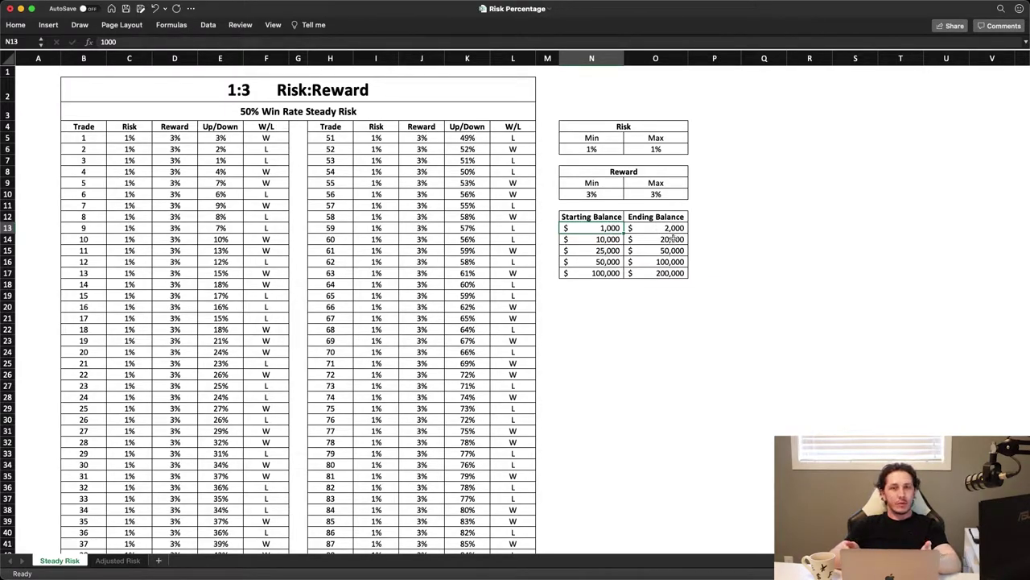
click(602, 274)
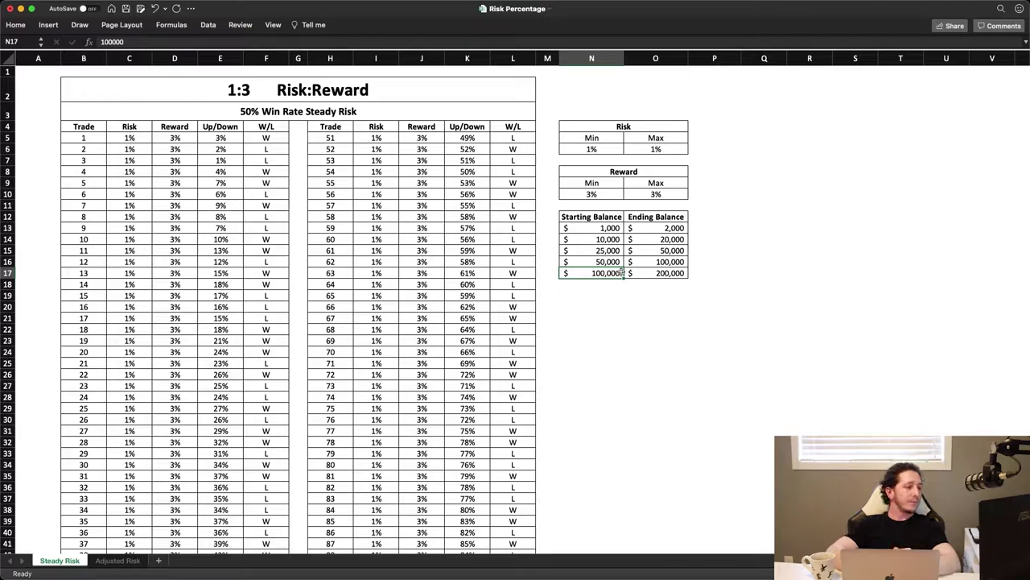
Open the Adjusted Risk sheet and examine its 50% win rate title and the win/loss result of trade 1.
click(117, 560)
scroll(367, 303, down, 1)
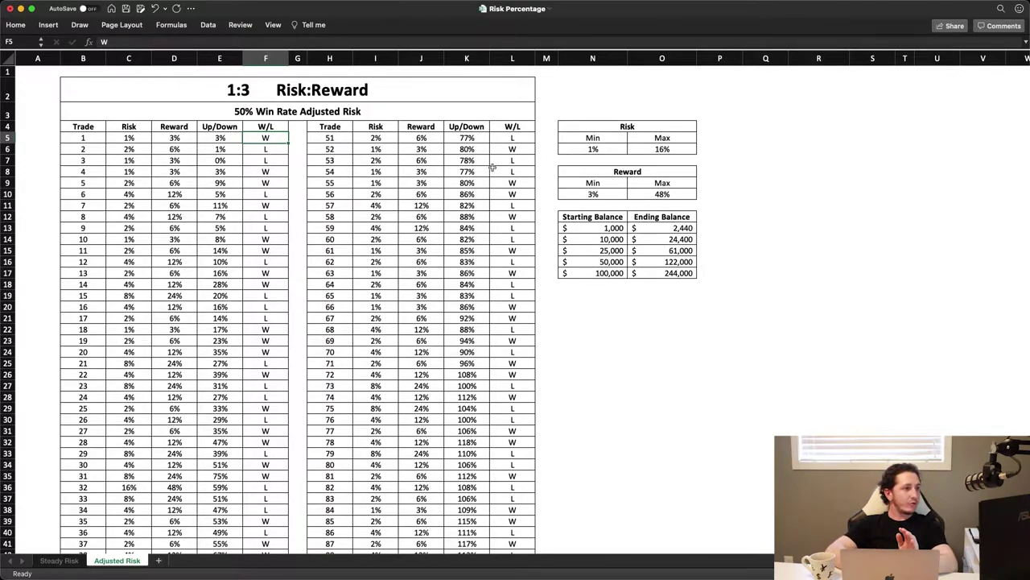
click(236, 110)
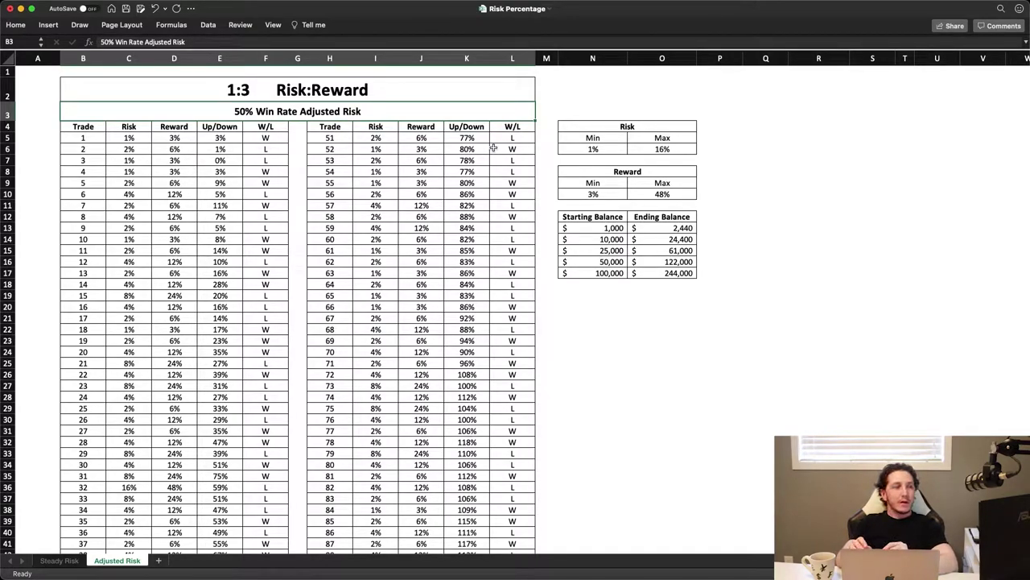
click(270, 139)
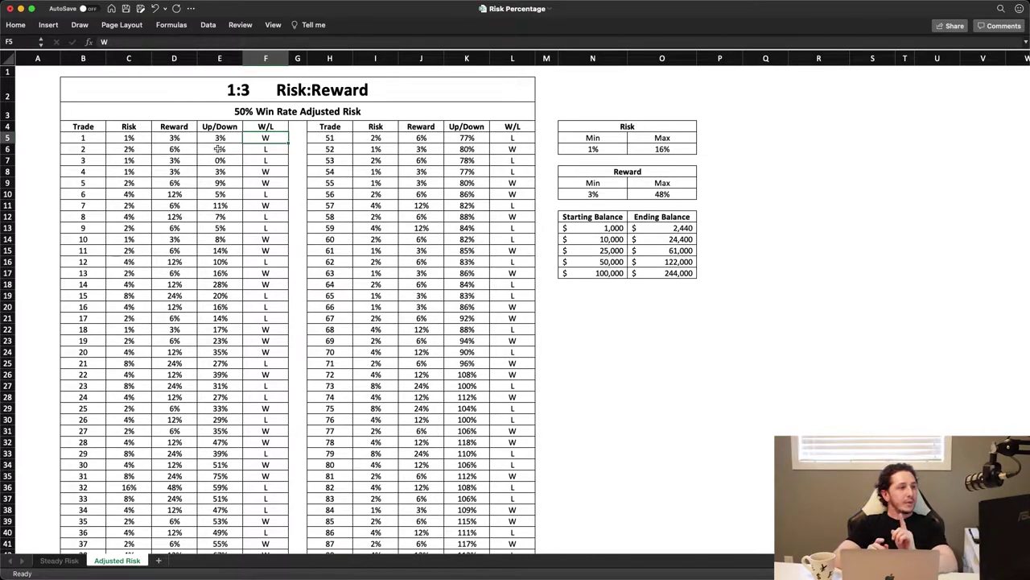
Highlight the risk, reward, up/down and win/loss cells of trades 18 to 20 to examine the winning streak.
click(253, 331)
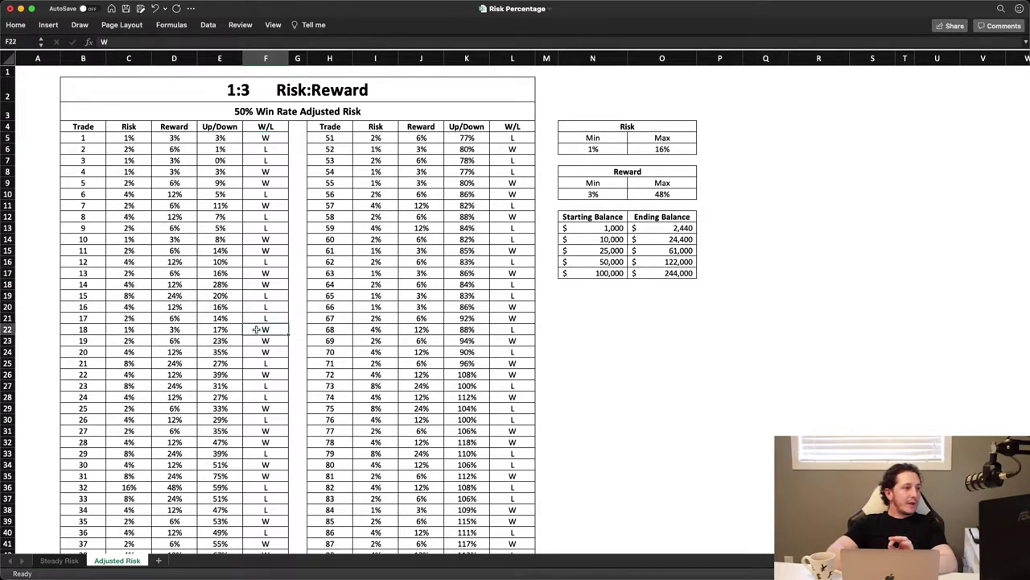
drag(129, 329, 266, 352)
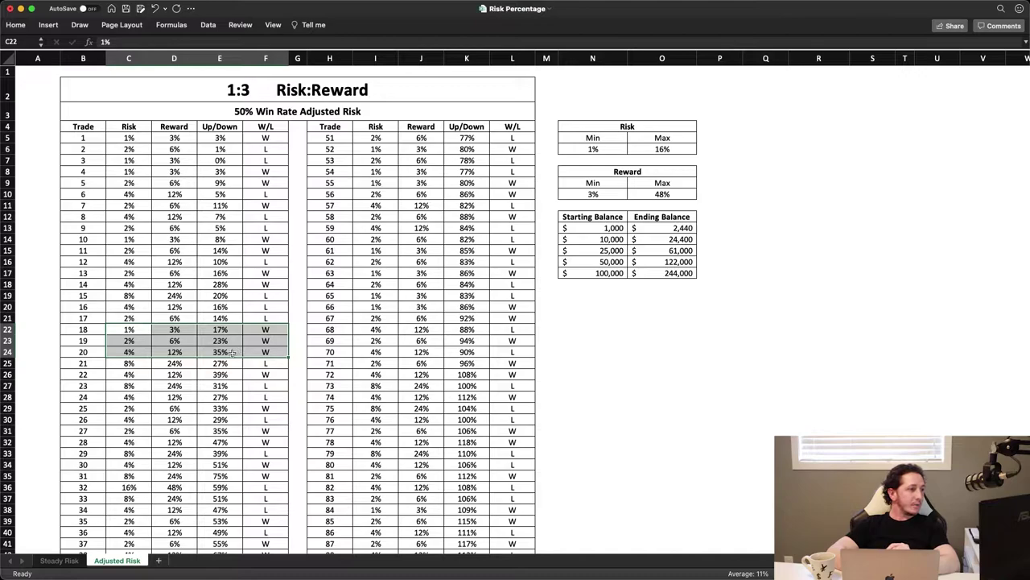
click(235, 353)
click(276, 351)
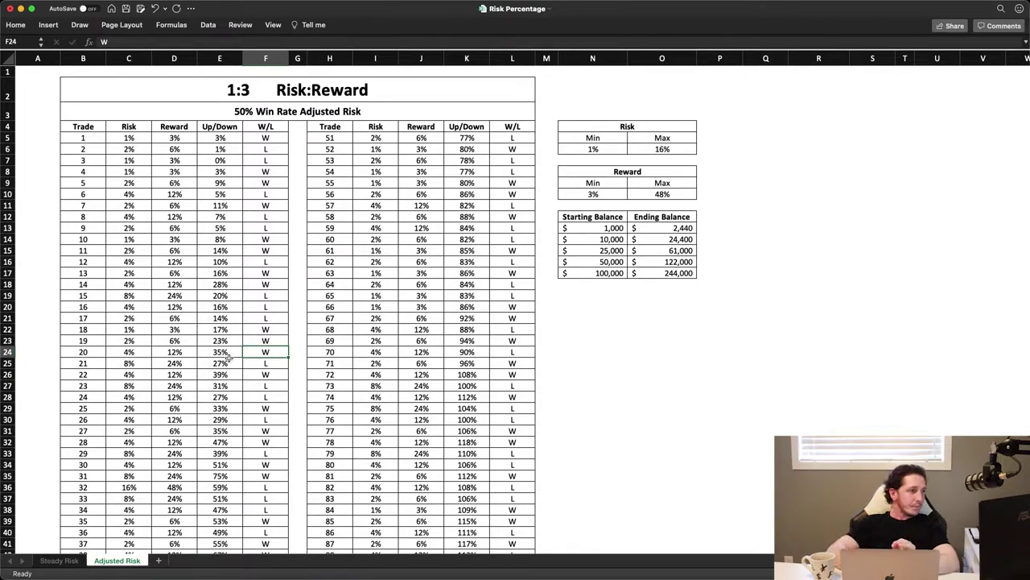
Highlight trades 15 to 17 and examine how risk is reduced over the losing streak, through trade 18's up/down result.
drag(129, 296, 252, 318)
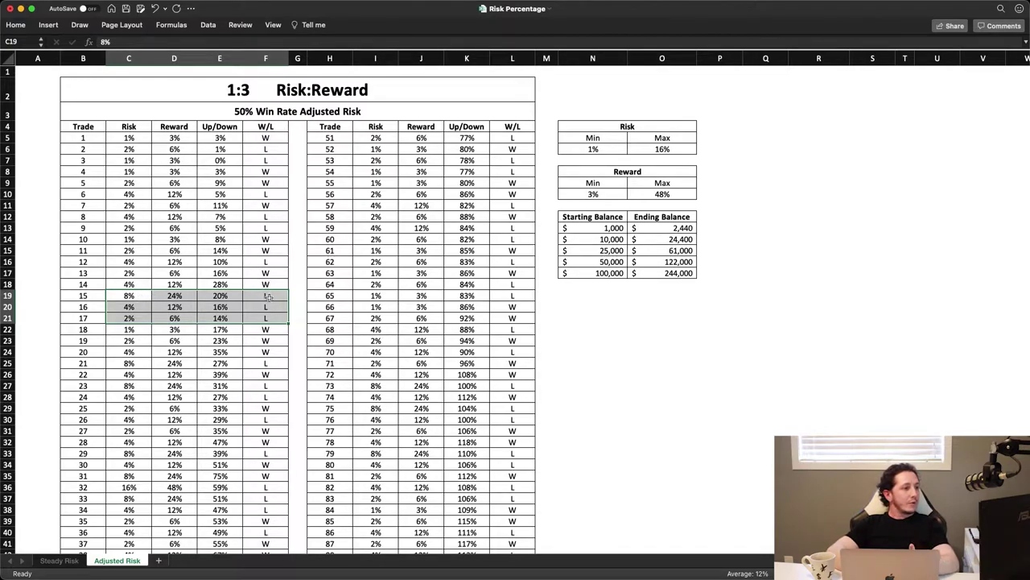
click(137, 308)
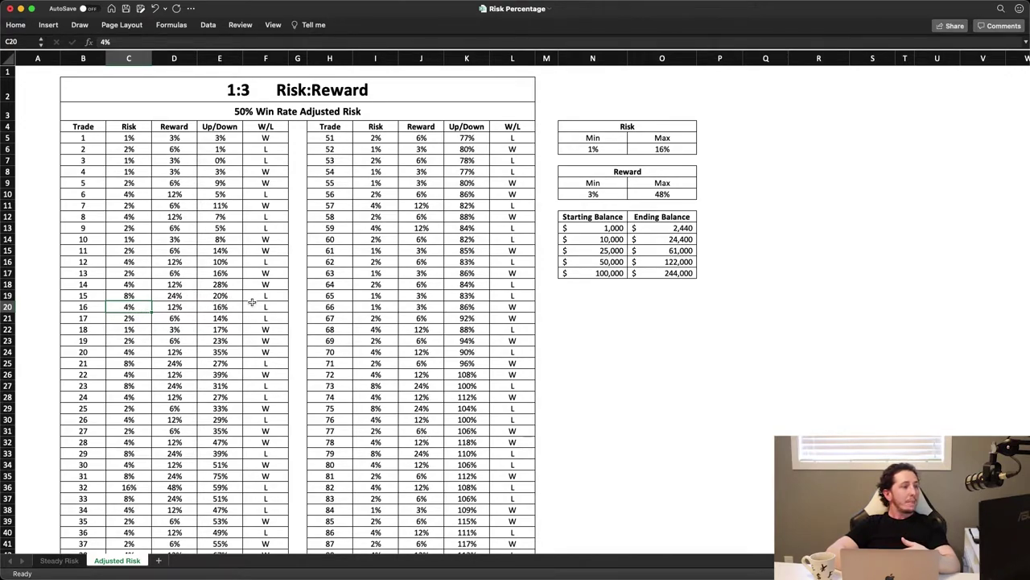
click(129, 319)
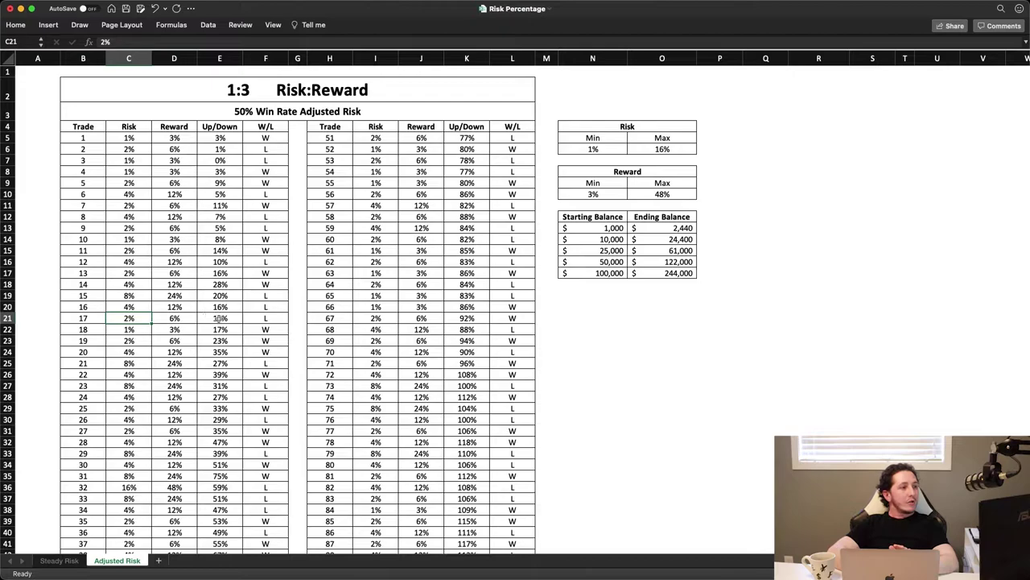
drag(135, 295, 254, 317)
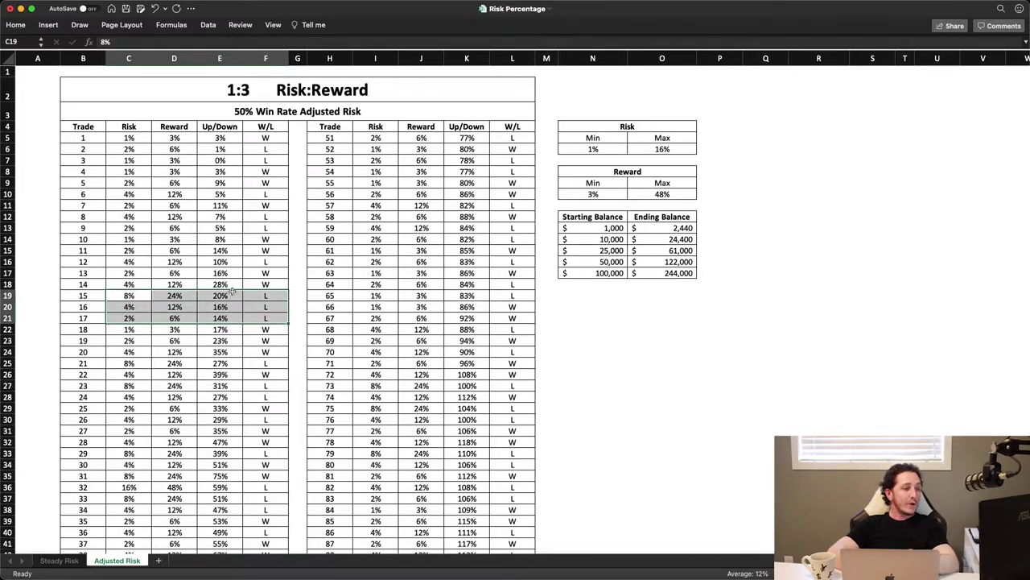
click(220, 330)
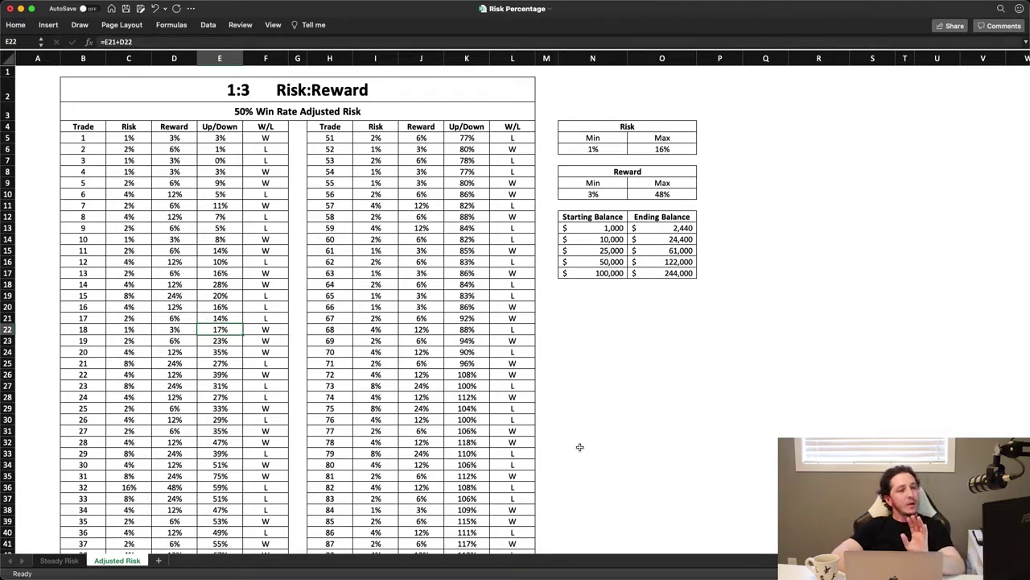
Enlarge the Adjusted Risk sheet and examine the cumulative up/down result at trade 100.
scroll(579, 447, up, 3)
scroll(580, 447, up, 3)
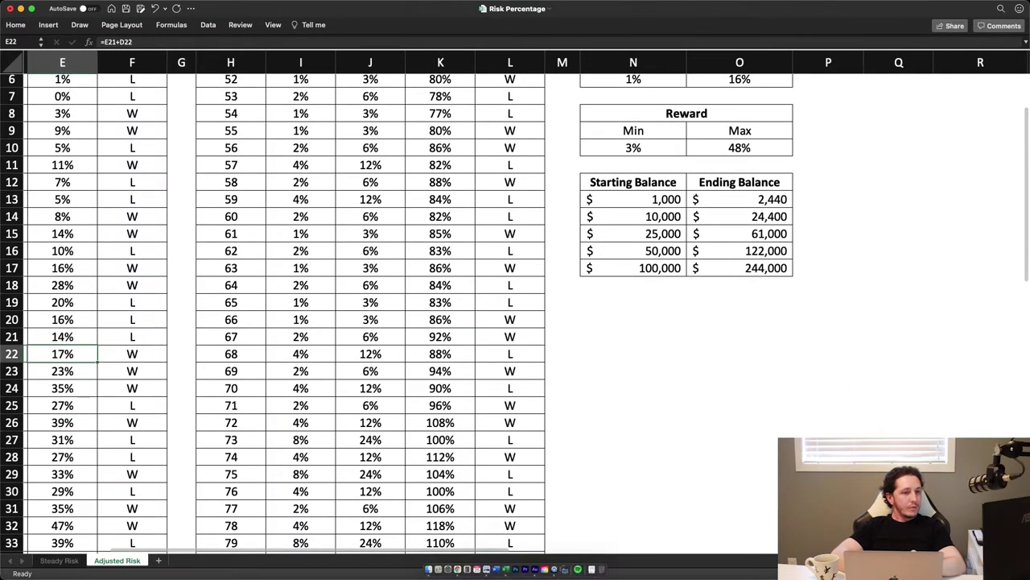
scroll(828, 428, down, 5)
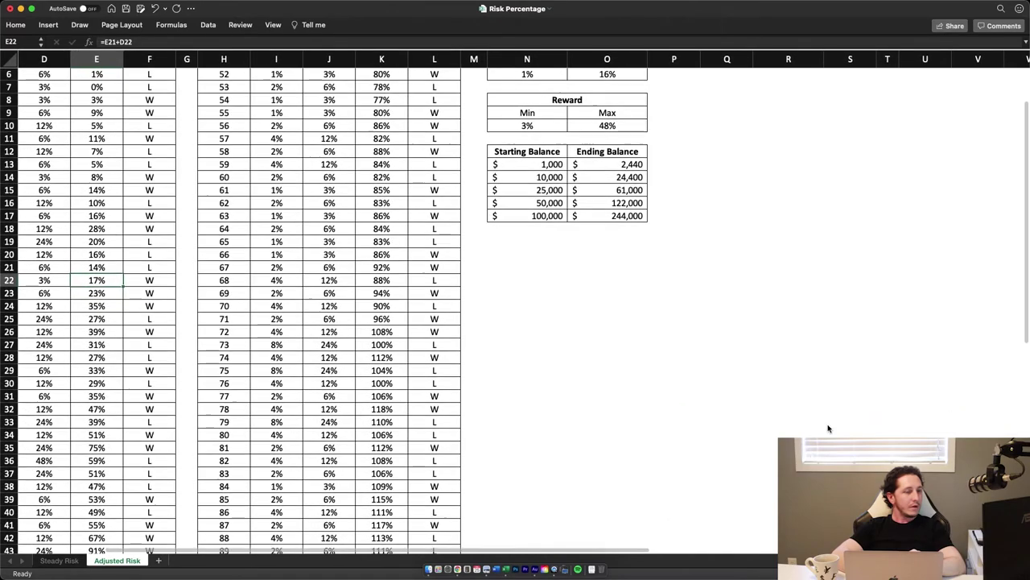
scroll(828, 428, down, 10)
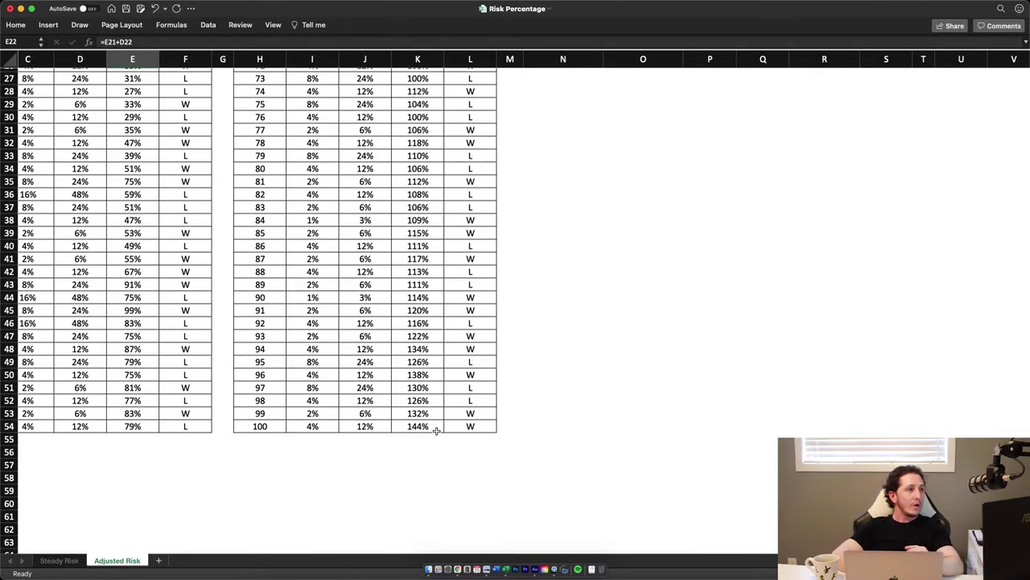
scroll(436, 430, up, 10)
scroll(436, 431, left, 2)
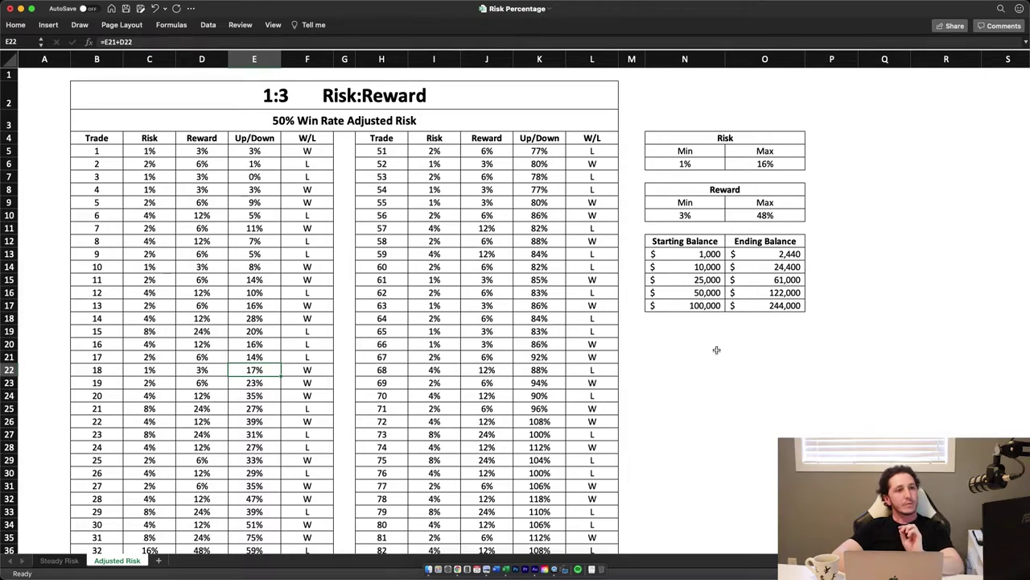
Examine the minimum and maximum risk and reward values in the Adjusted Risk summary tables.
click(715, 254)
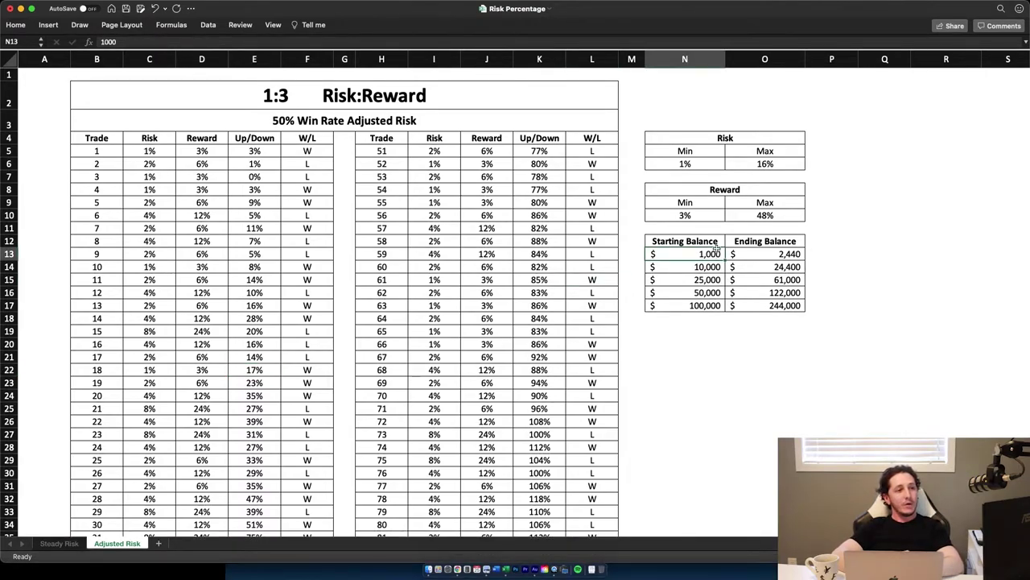
drag(714, 139, 727, 164)
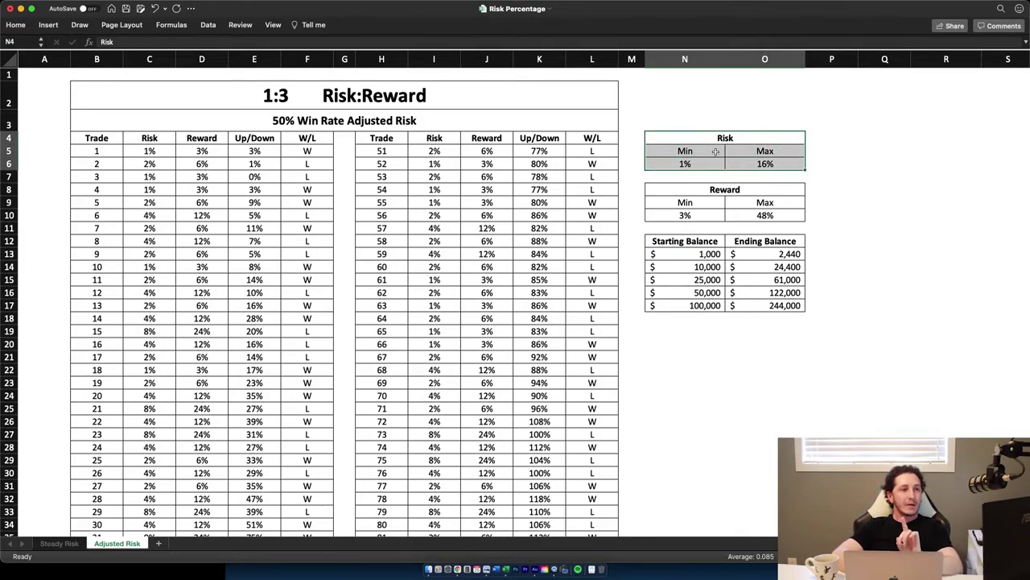
click(765, 152)
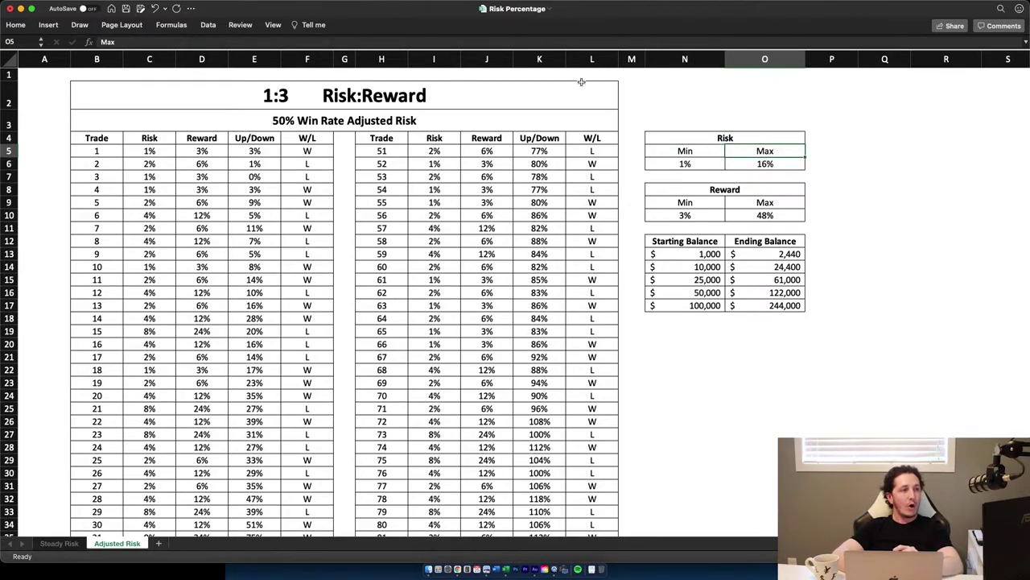
click(776, 165)
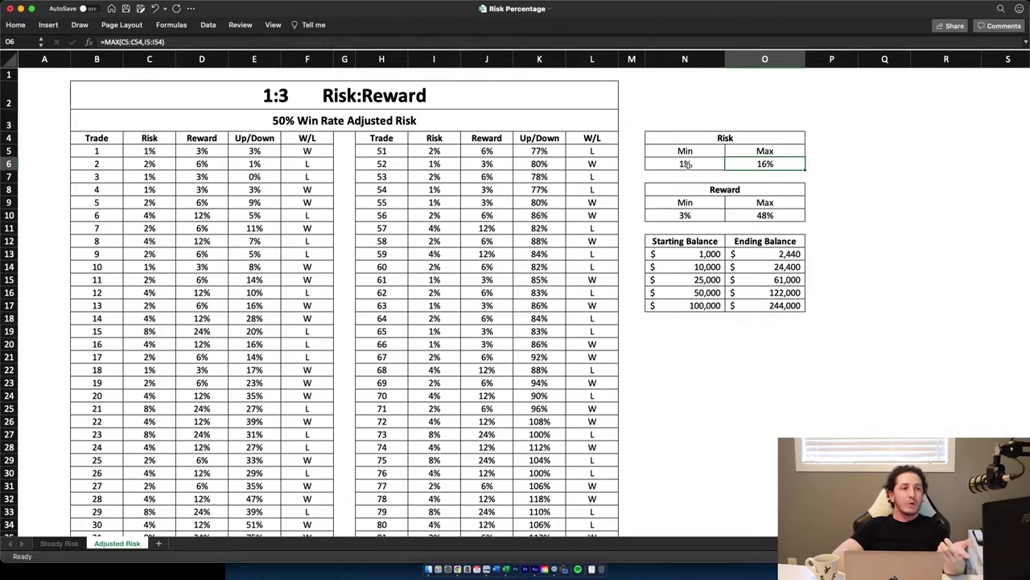
click(696, 216)
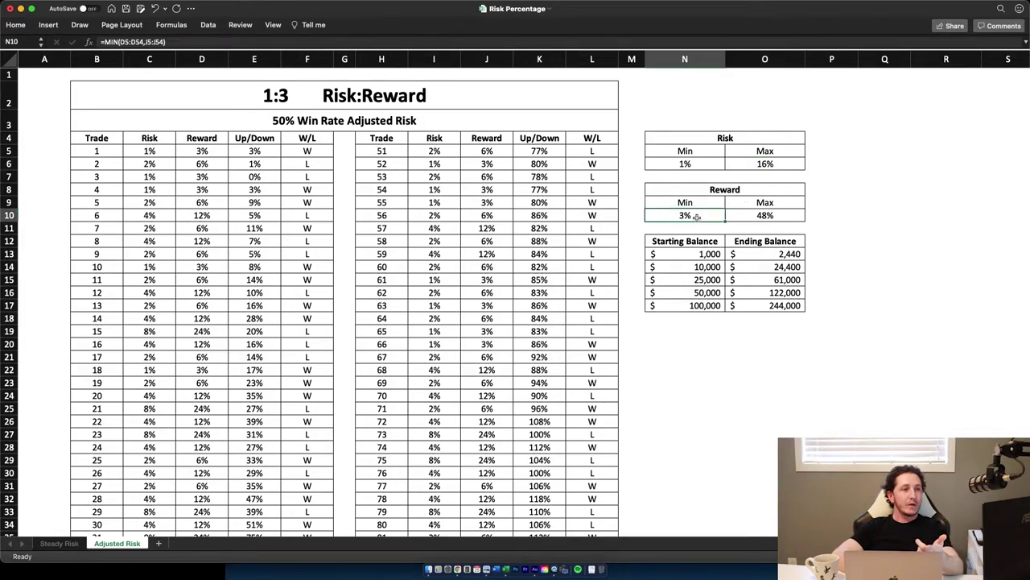
click(757, 216)
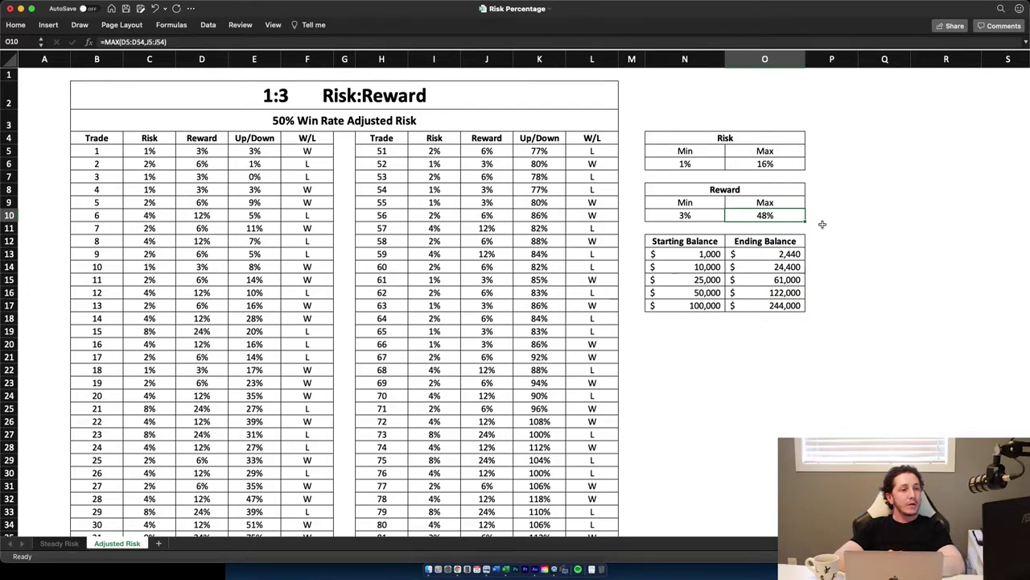
Compare the starting and ending balances for the $1,000 and $100,000 accounts on the Adjusted Risk sheet.
click(720, 255)
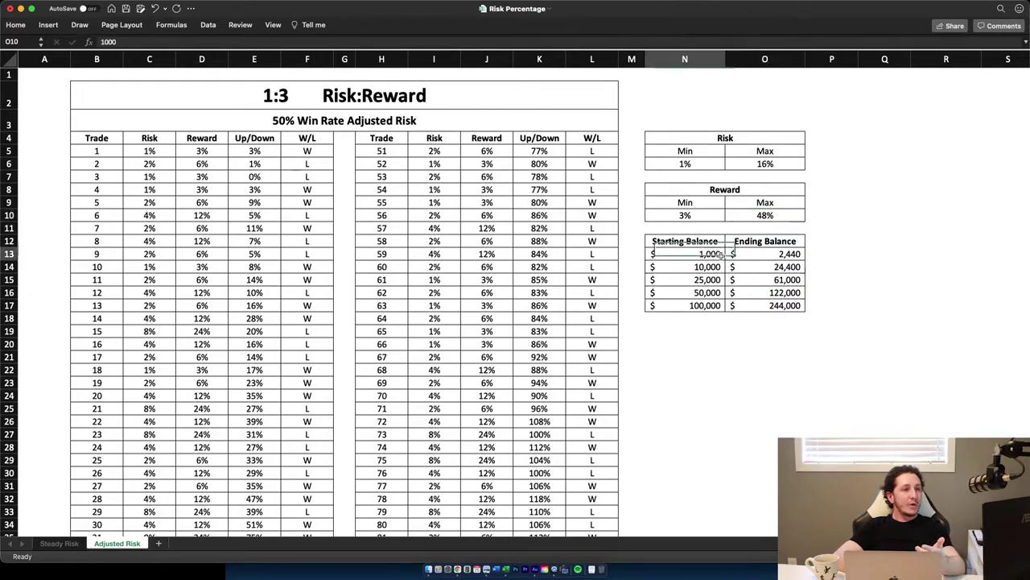
click(801, 256)
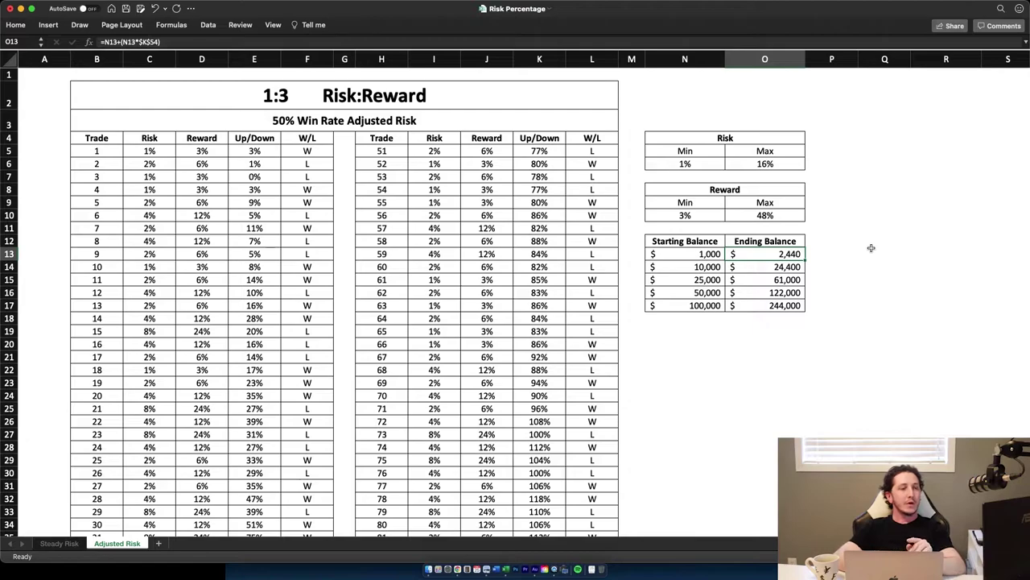
click(701, 307)
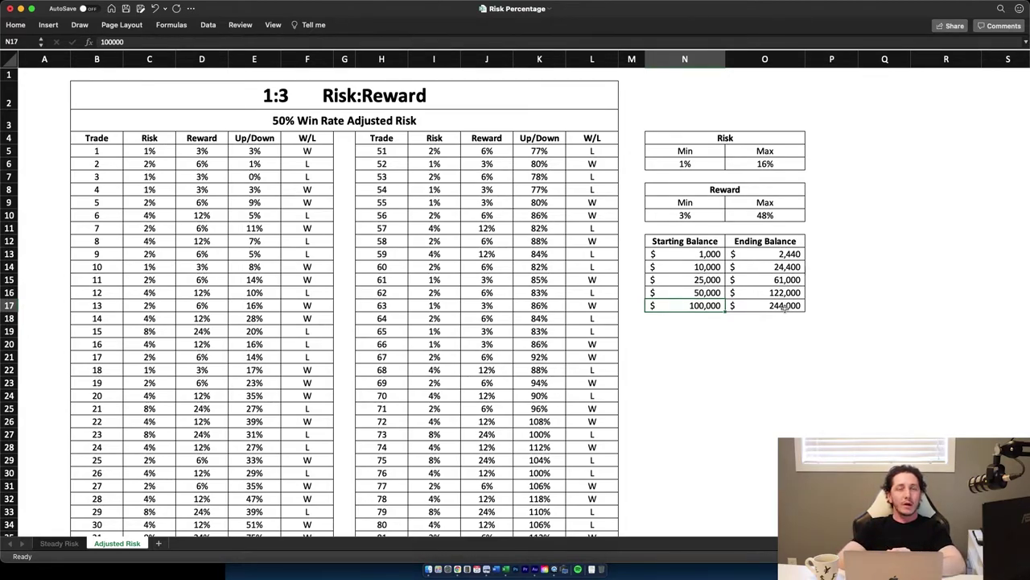
click(800, 346)
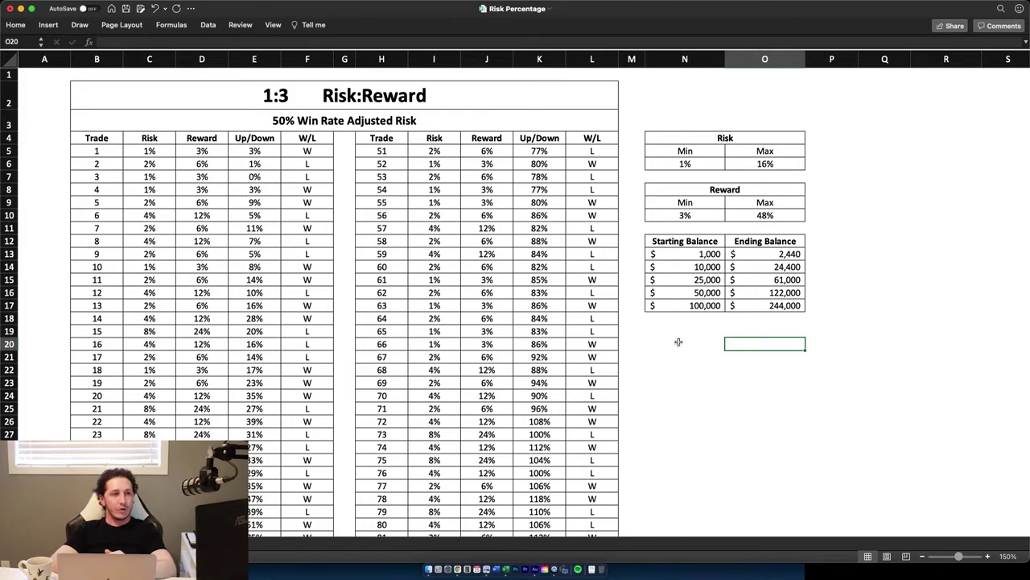
Enter the doubling risk values 1, 2, 4, 8, 16, 32 and 64 down cells O23 to O29.
click(775, 382)
text(1)
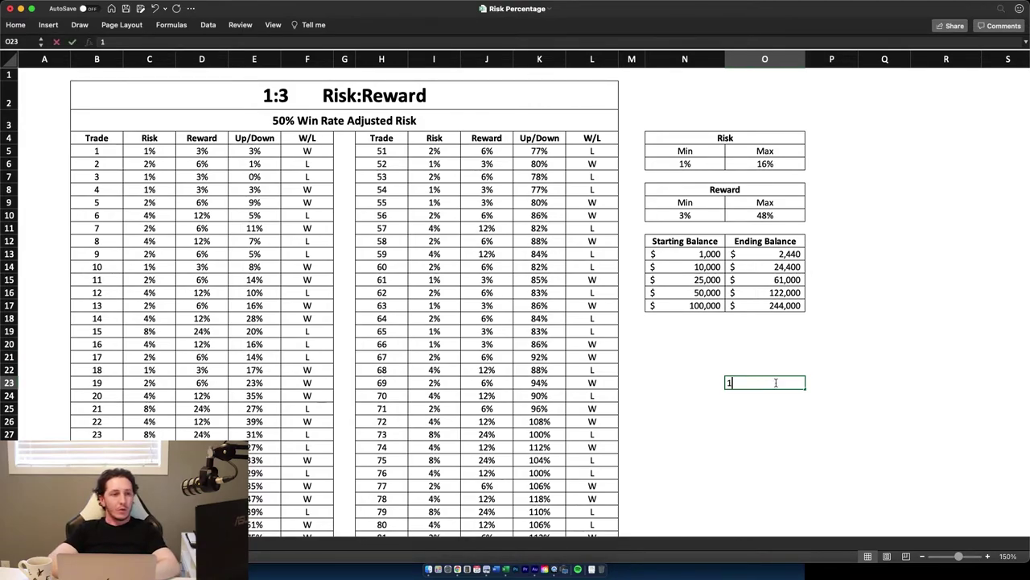
key(Return)
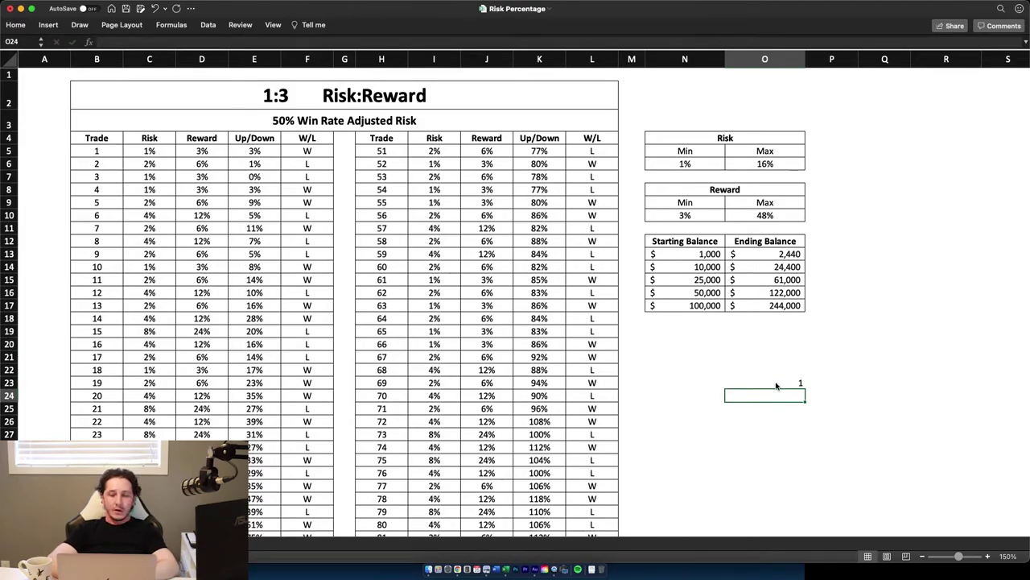
key(F2)
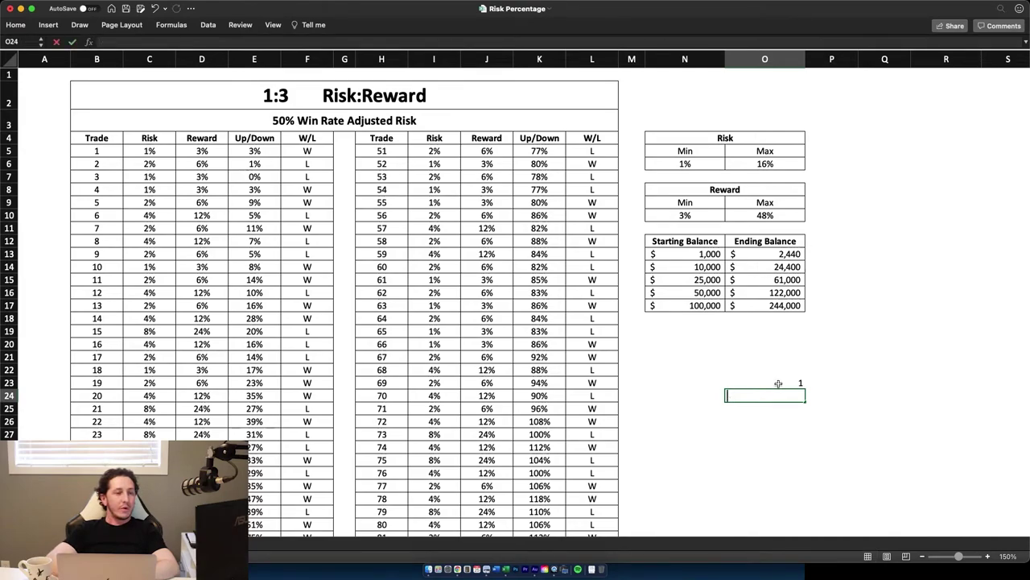
text(2)
key(Return)
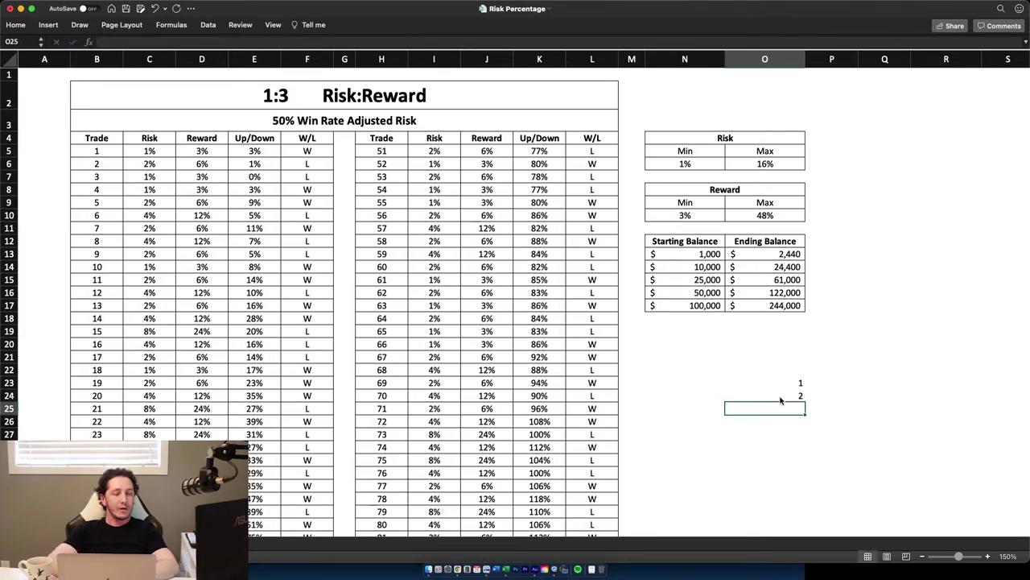
text(4)
key(Return)
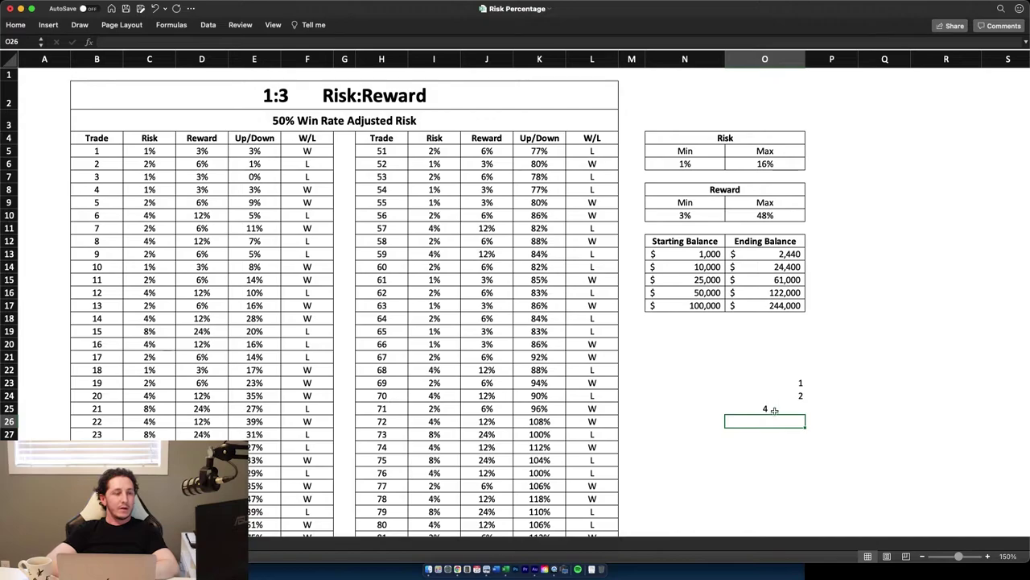
text(8)
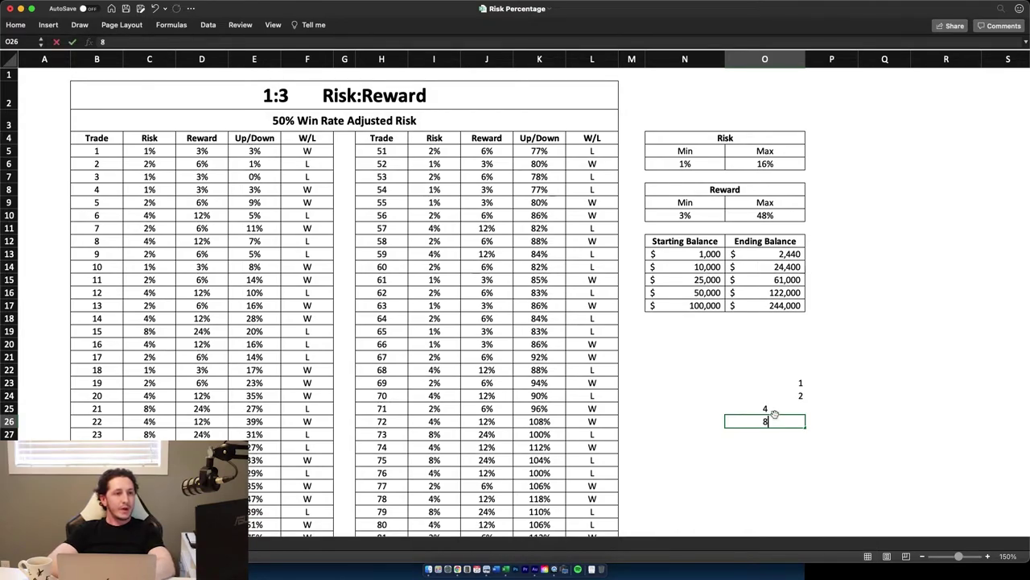
key(Return)
text(16)
key(Return)
text(32)
key(Return)
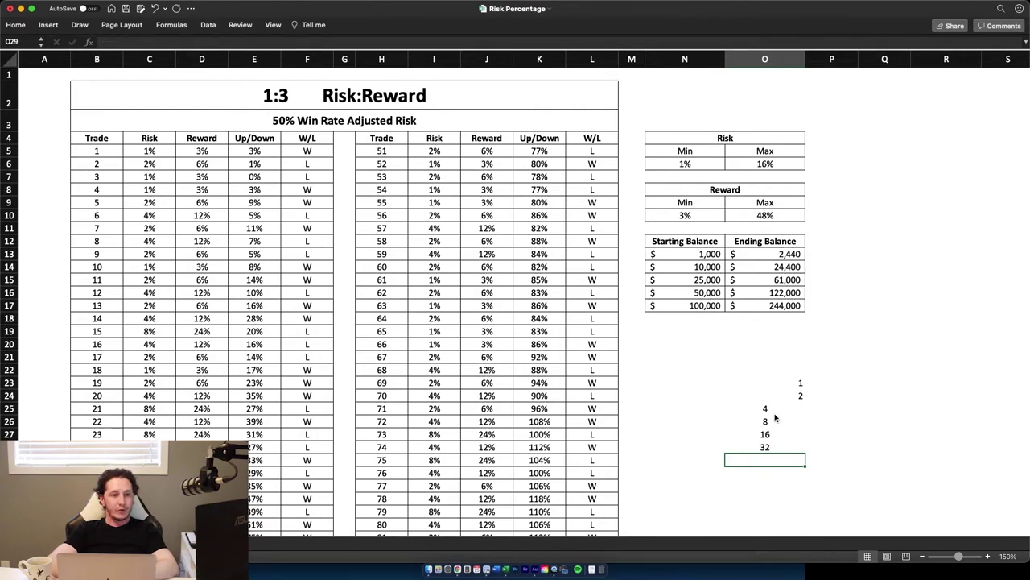
text(64)
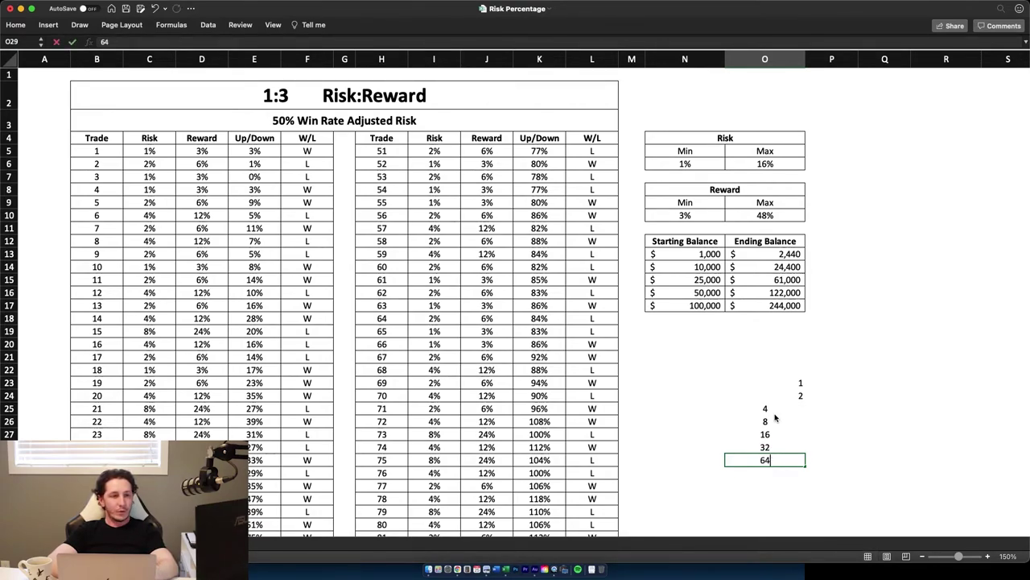
key(Return)
Center the doubling risk values in cells O23 to O29.
drag(787, 381, 785, 457)
click(15, 25)
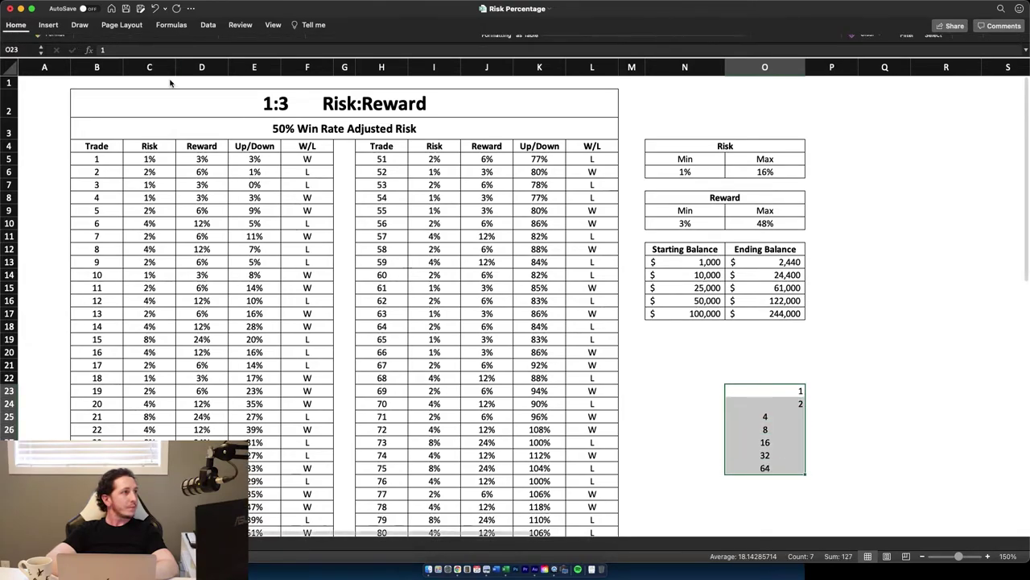
click(244, 61)
Number the doubling risk values 1 to 7 in cells N23 to N29 by filling down a series.
click(711, 423)
text(1)
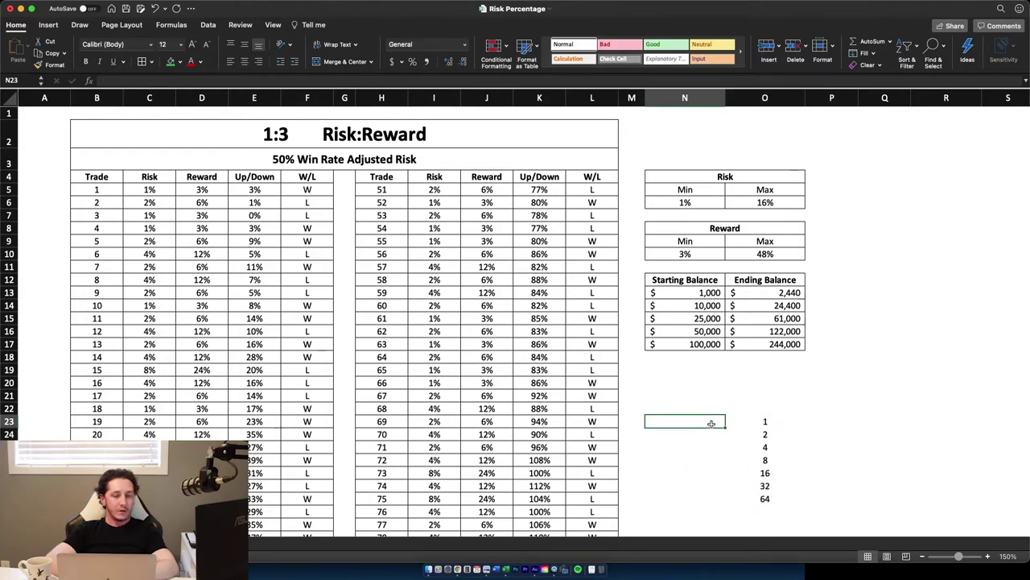
key(Return)
text(2)
drag(716, 422, 727, 492)
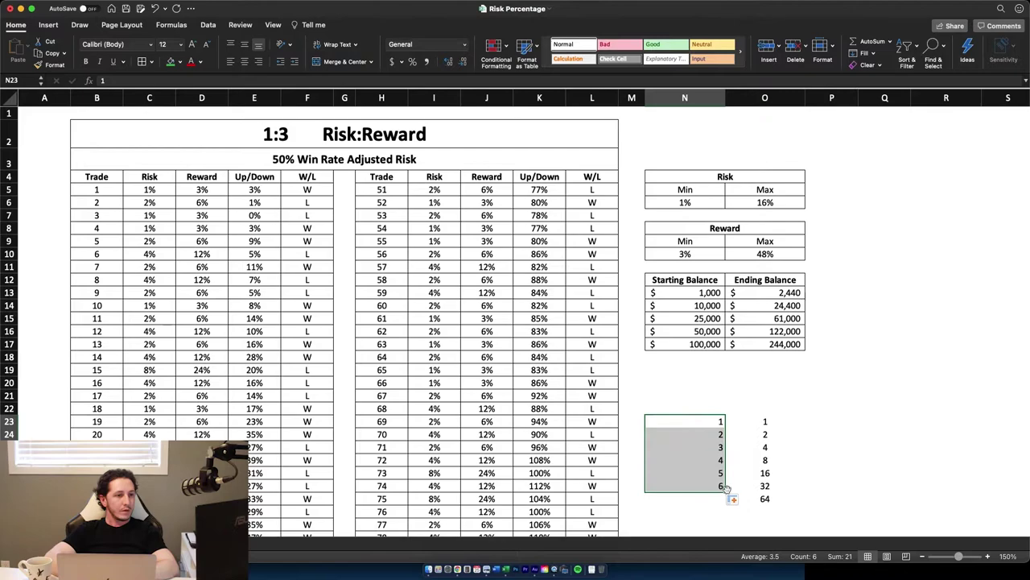
click(731, 498)
click(729, 497)
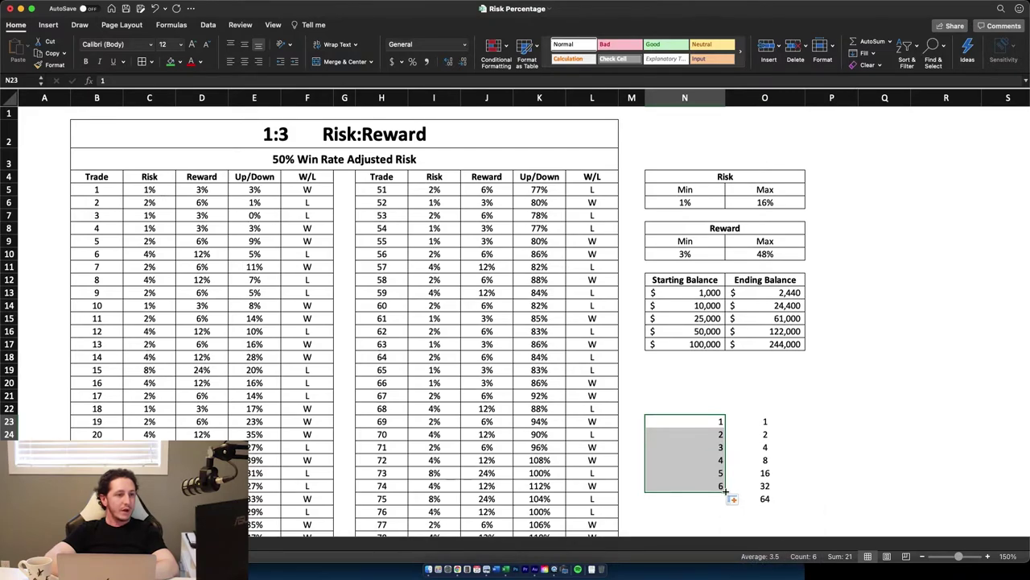
drag(726, 497, 727, 507)
click(803, 455)
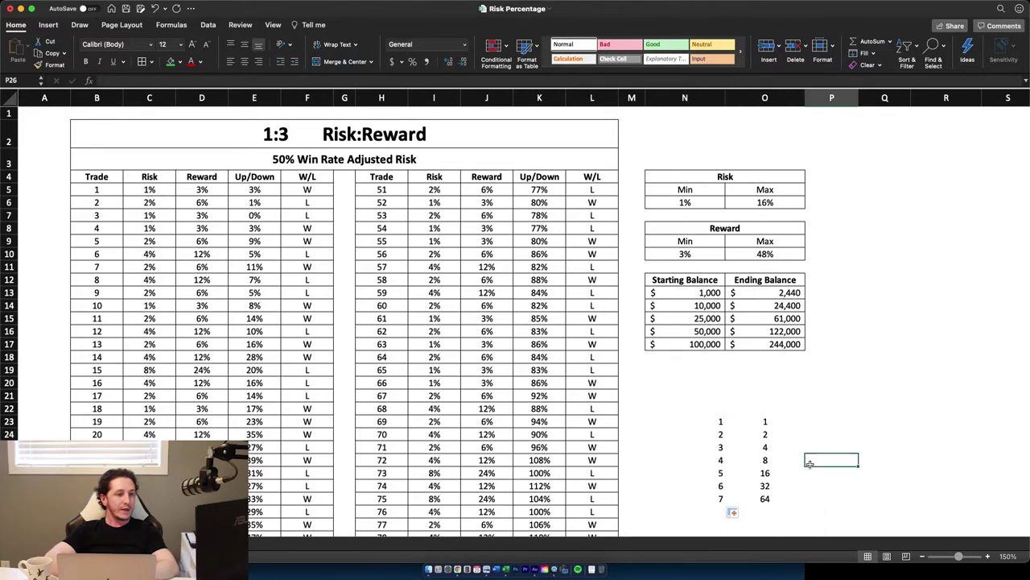
click(764, 498)
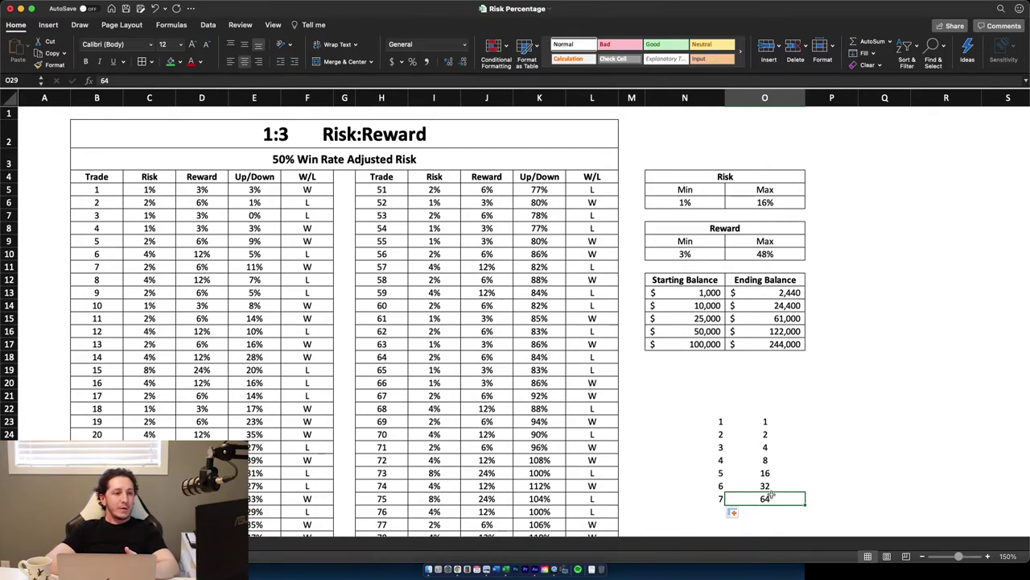
Calculate the reward as three times the risk with =O23*3 in P23, and fill the formula down to P29.
click(815, 423)
text(=)
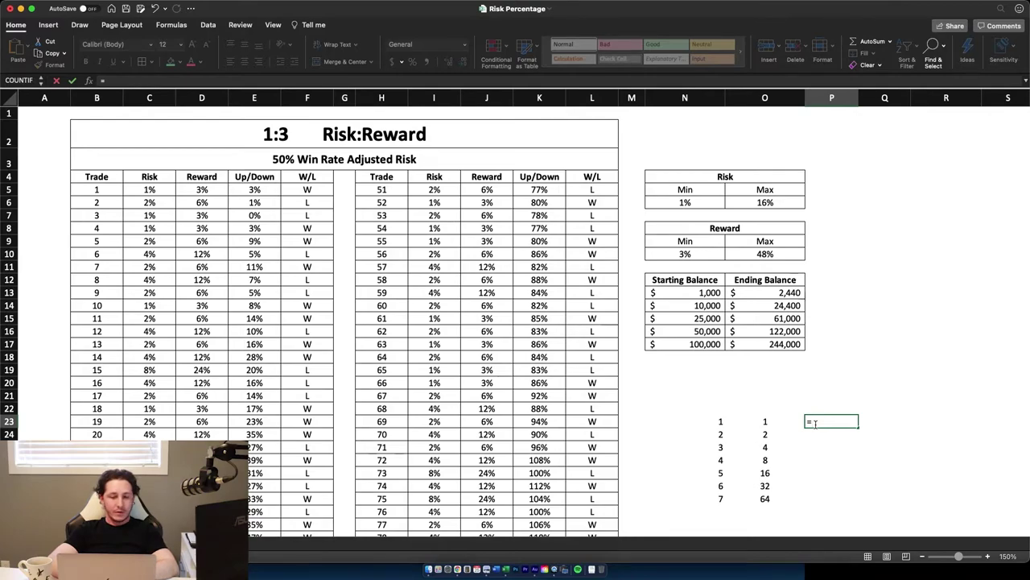
click(775, 424)
text(*3)
key(Return)
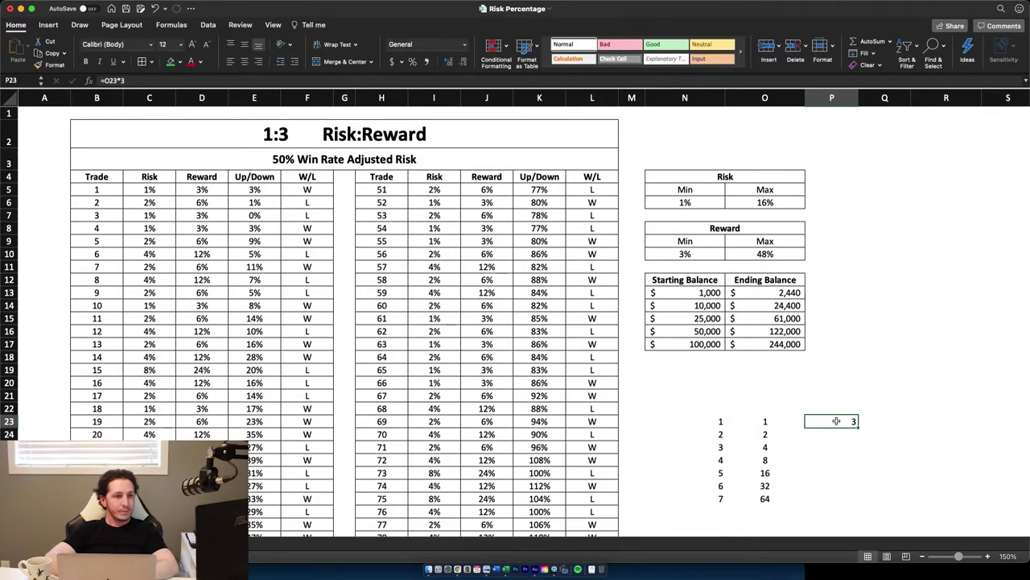
drag(858, 427, 858, 505)
click(907, 445)
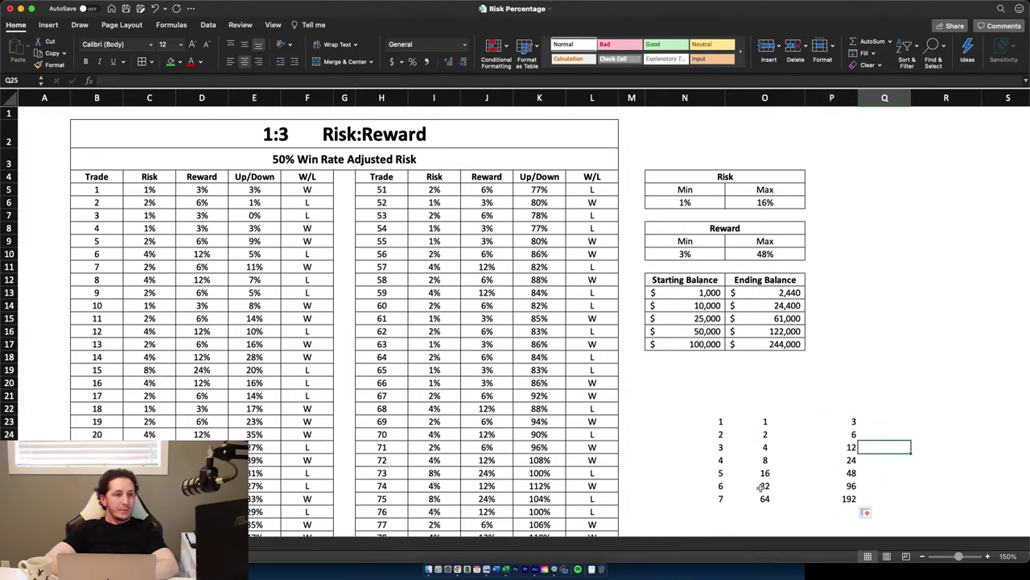
Examine the risk and reward for the sixth trade in the doubling sequence.
click(851, 487)
click(723, 488)
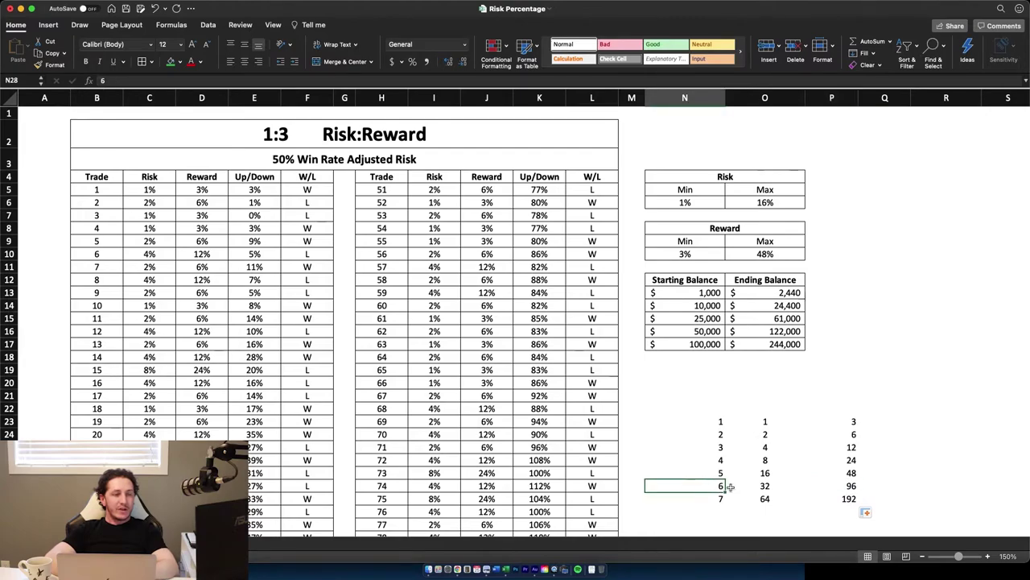
click(760, 486)
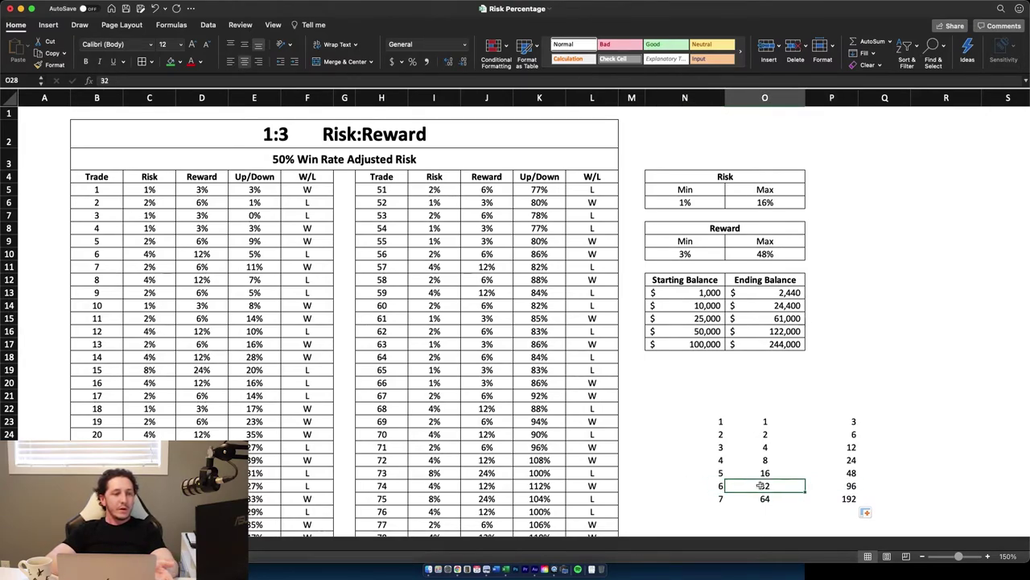
click(854, 487)
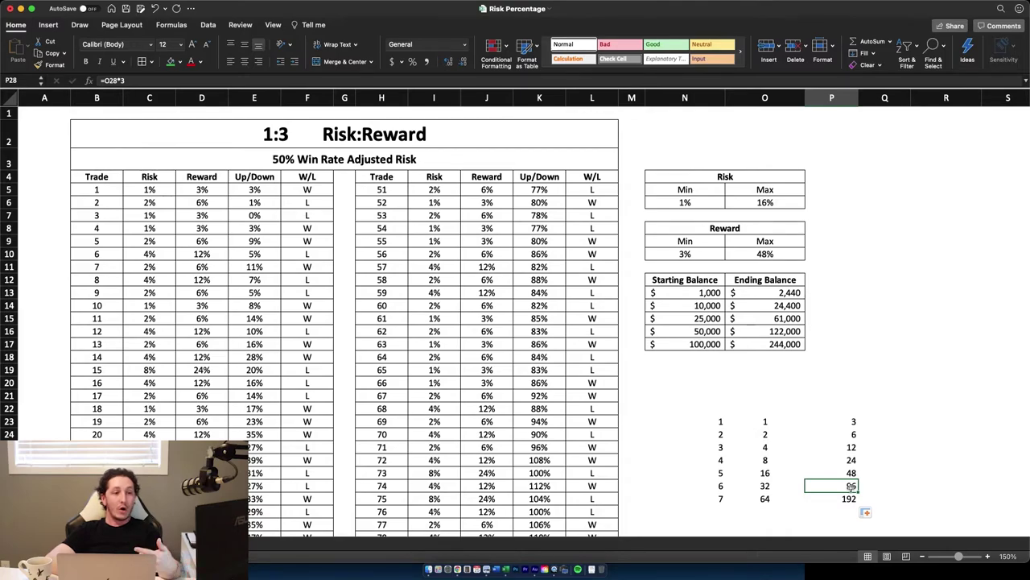
Clear the seventh trade's number, risk and reward from cells N29 to P29.
drag(723, 499, 853, 499)
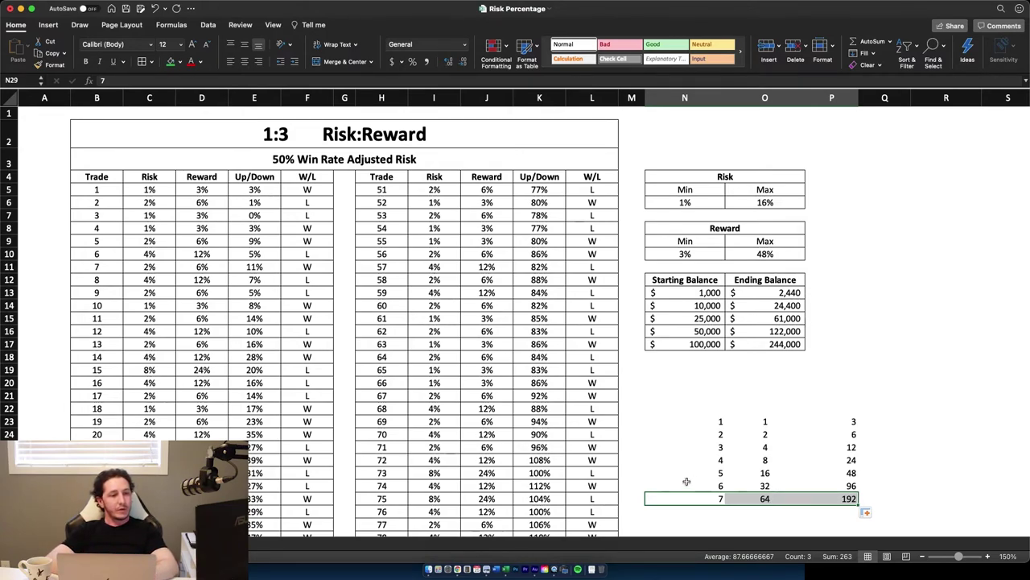
key(Delete)
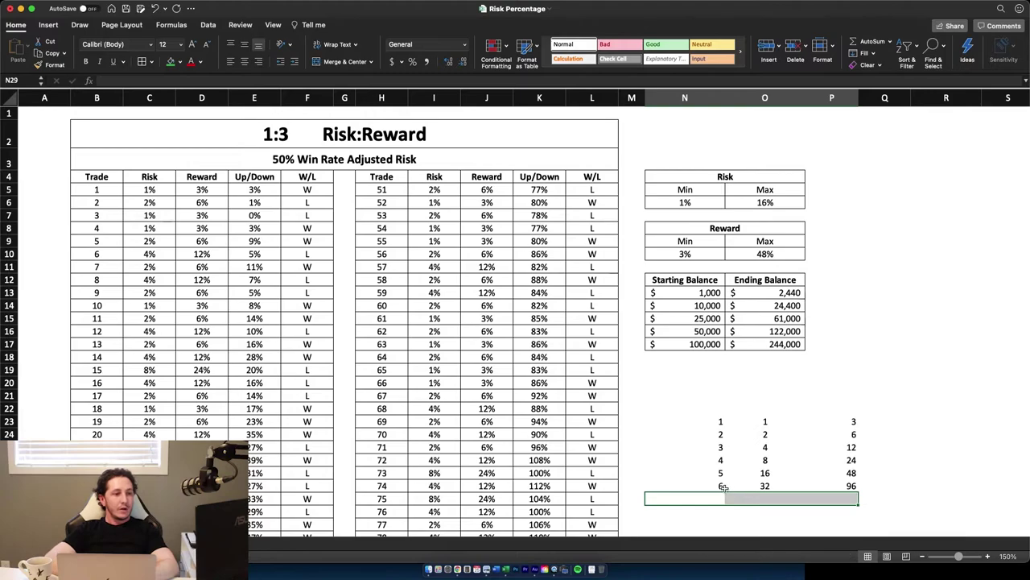
click(890, 501)
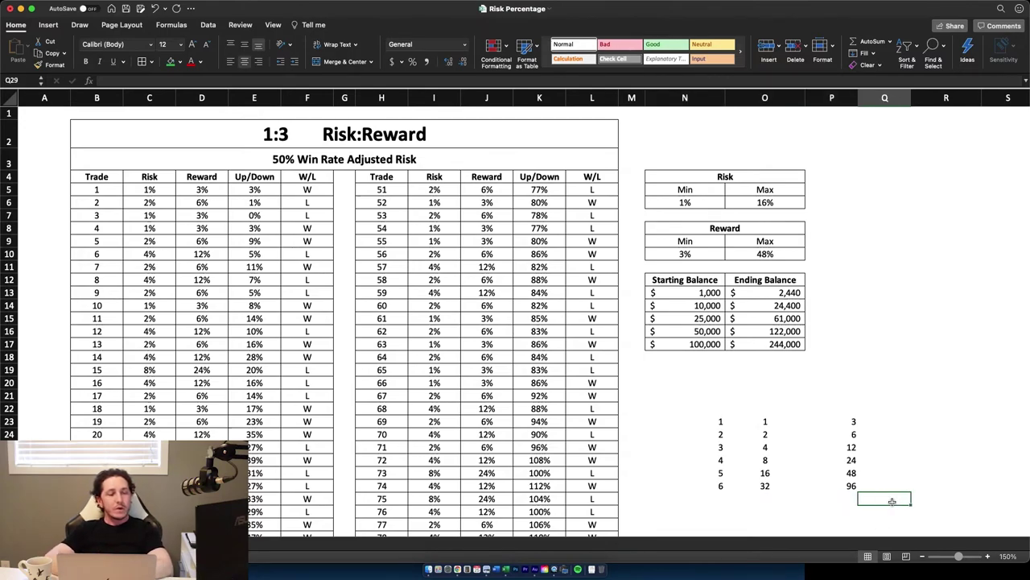
Compare the sixth trade's risk with the fifth trade's reward in the doubling sequence.
click(765, 486)
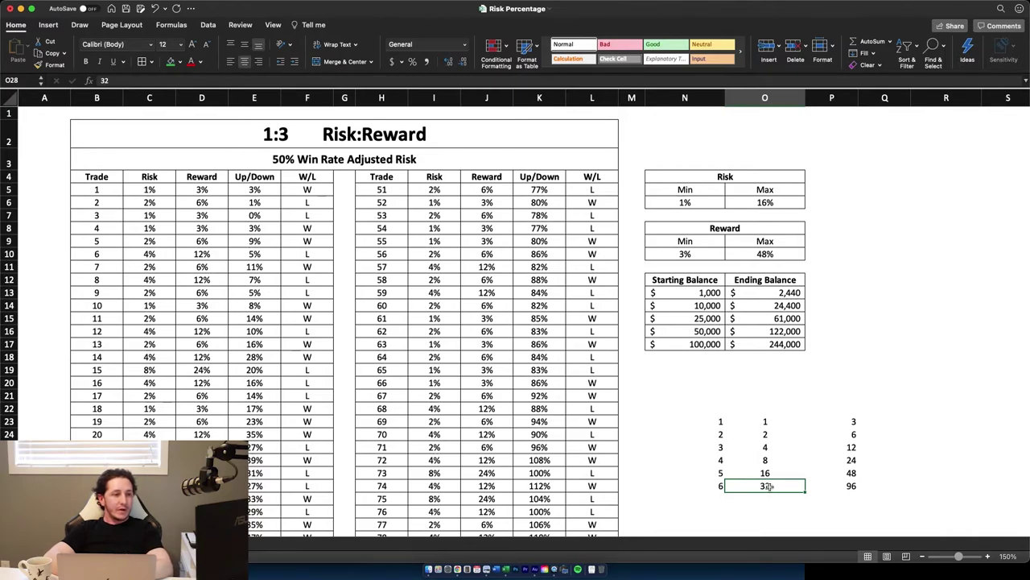
click(851, 473)
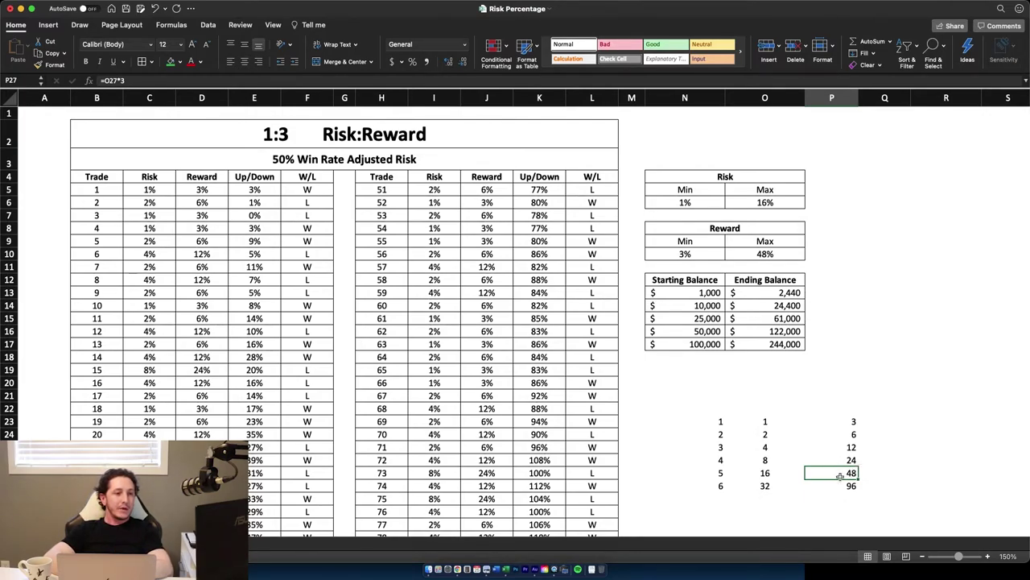
click(764, 486)
drag(712, 485, 765, 485)
click(765, 485)
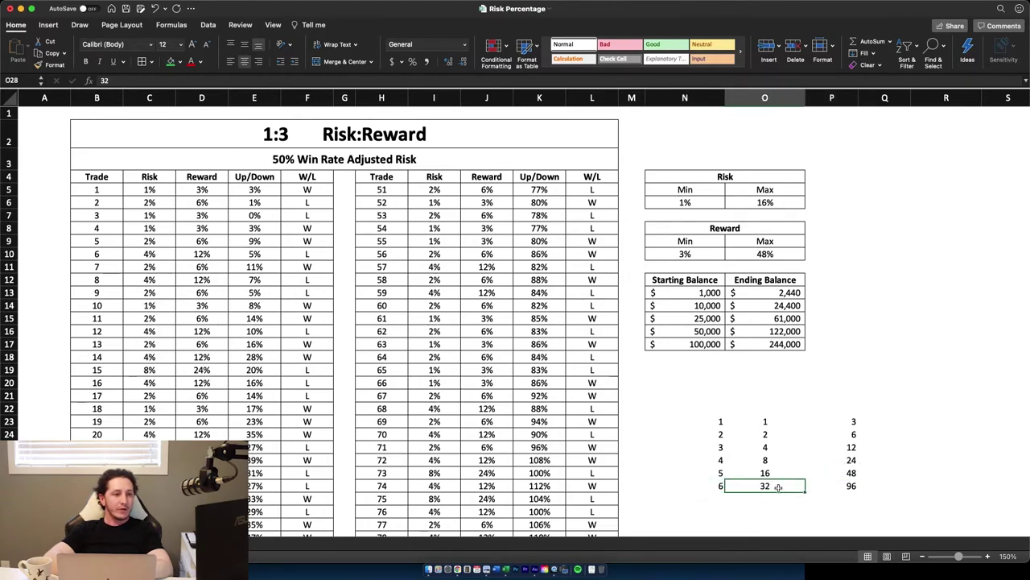